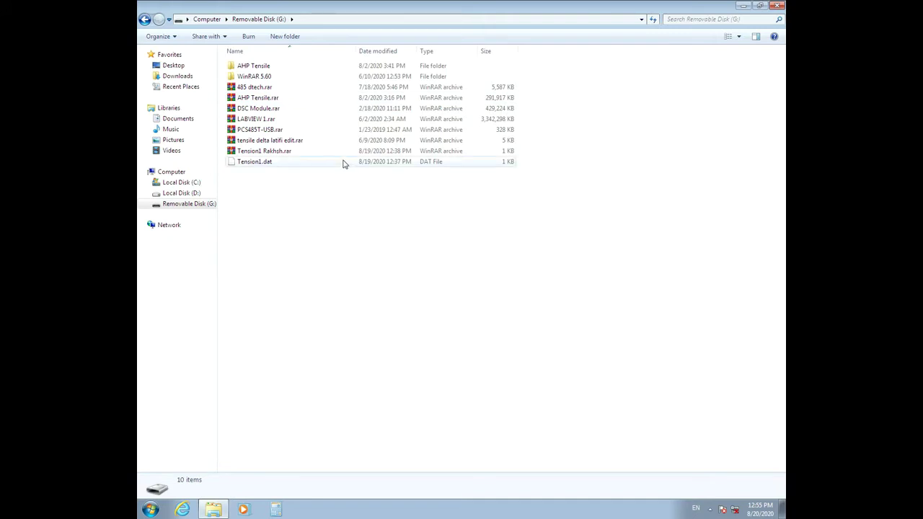
Browse the USB drive's folder, archives and Tension1.dat, then minimize the Removable Disk (G:) window
left_click(275, 67)
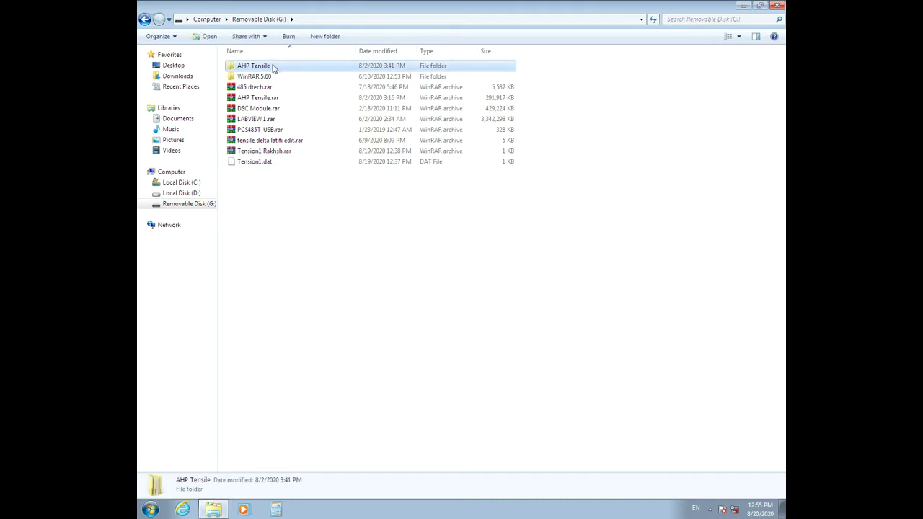
left_click(257, 88)
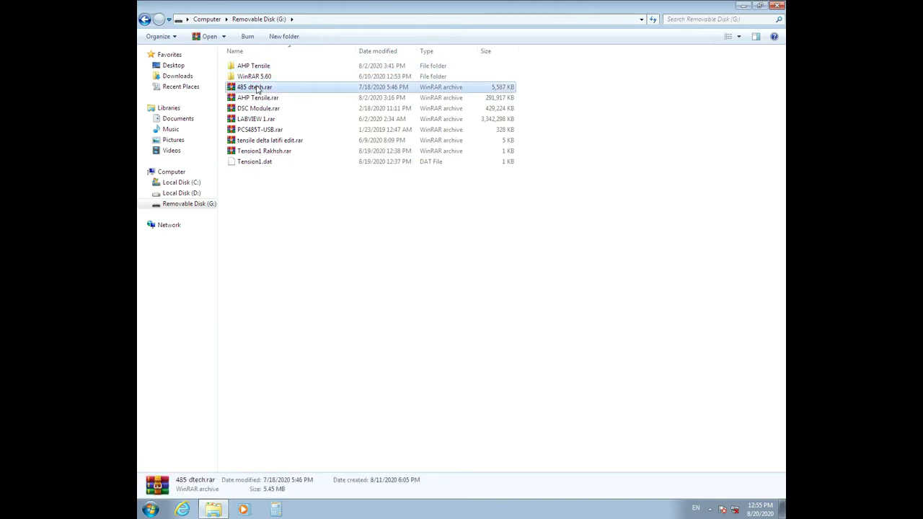
left_click(261, 120)
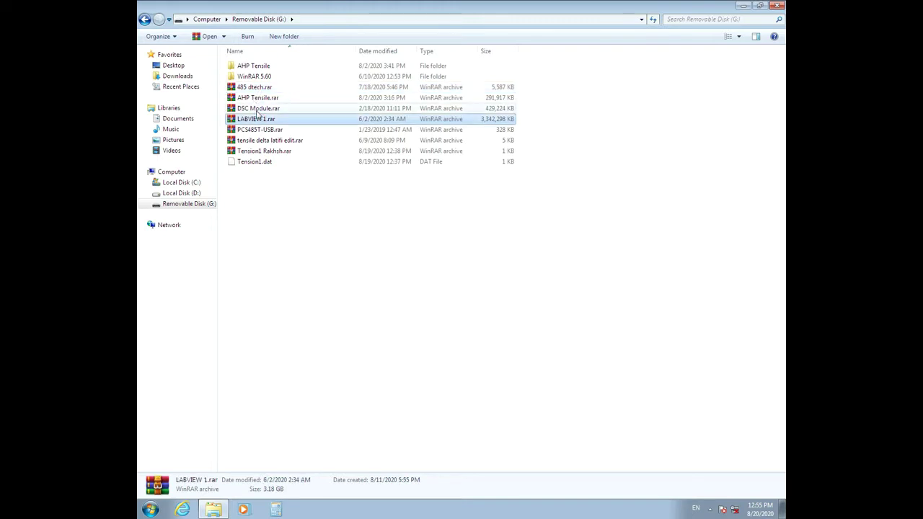
left_click(257, 110)
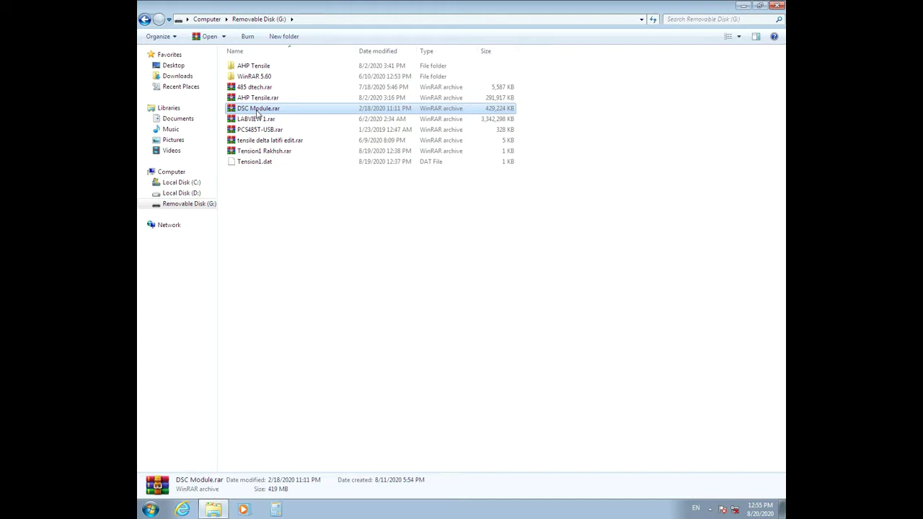
left_click(256, 163)
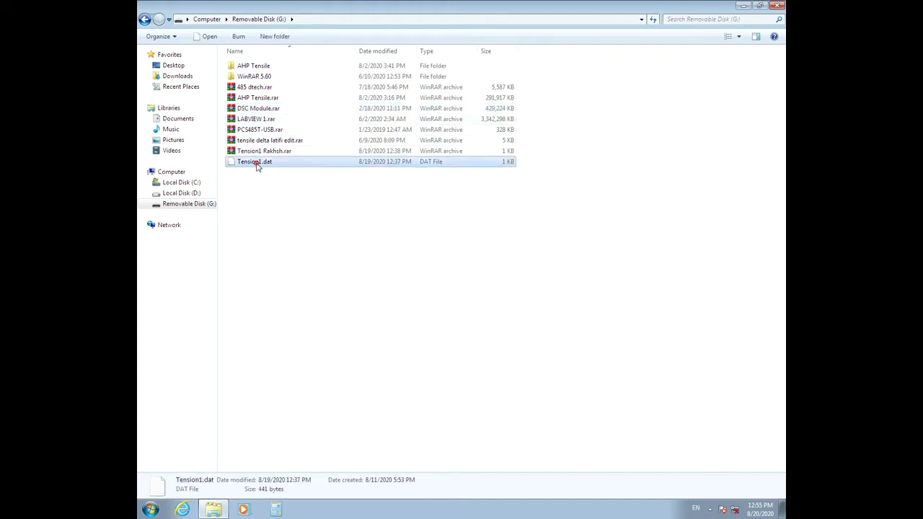
left_click(257, 142)
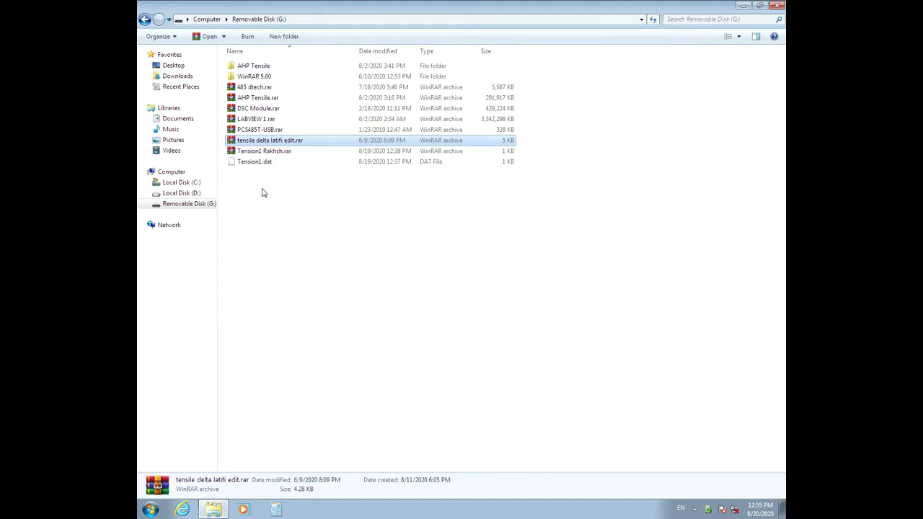
left_click(743, 5)
Check in Device Manager that the USB Serial Port is COM10, then return to the USB drive window
right_click(155, 69)
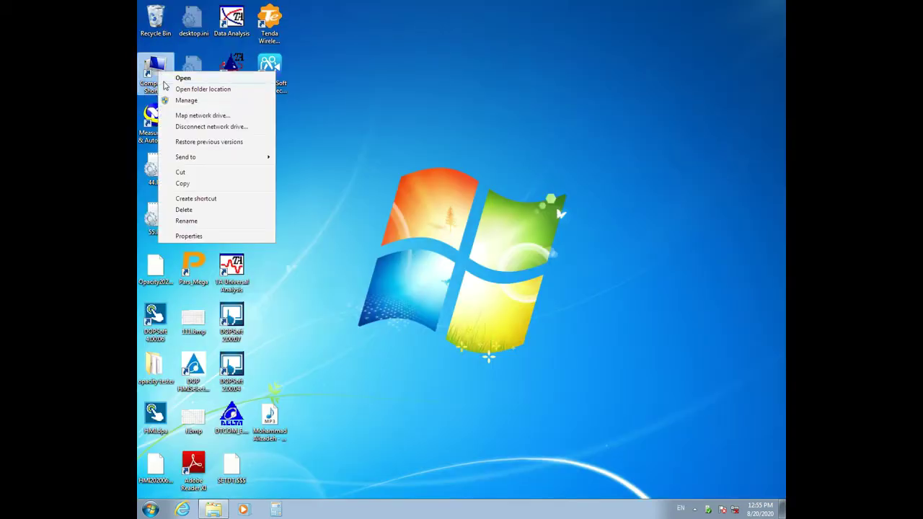
left_click(186, 101)
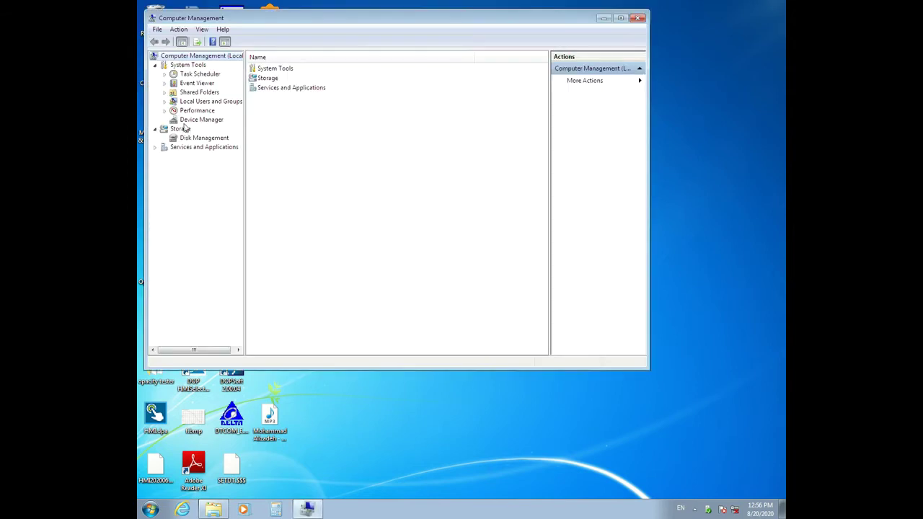
left_click(189, 121)
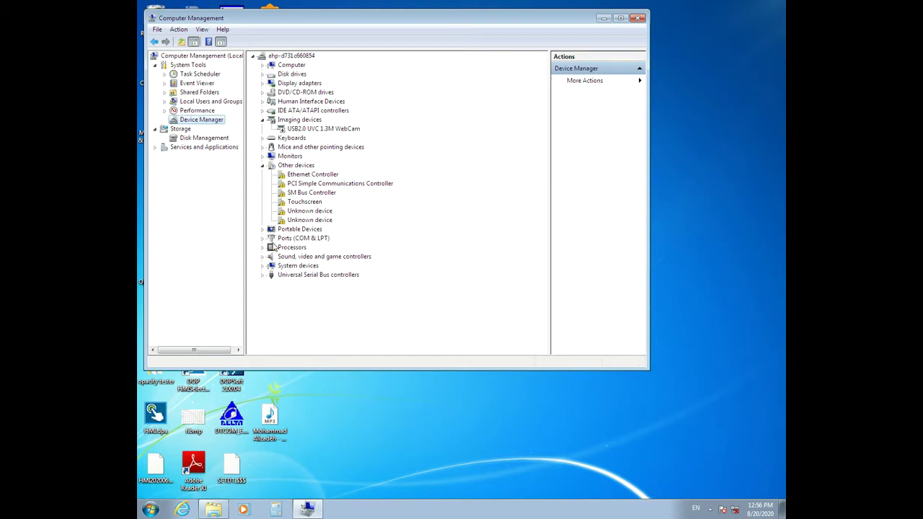
left_click(262, 239)
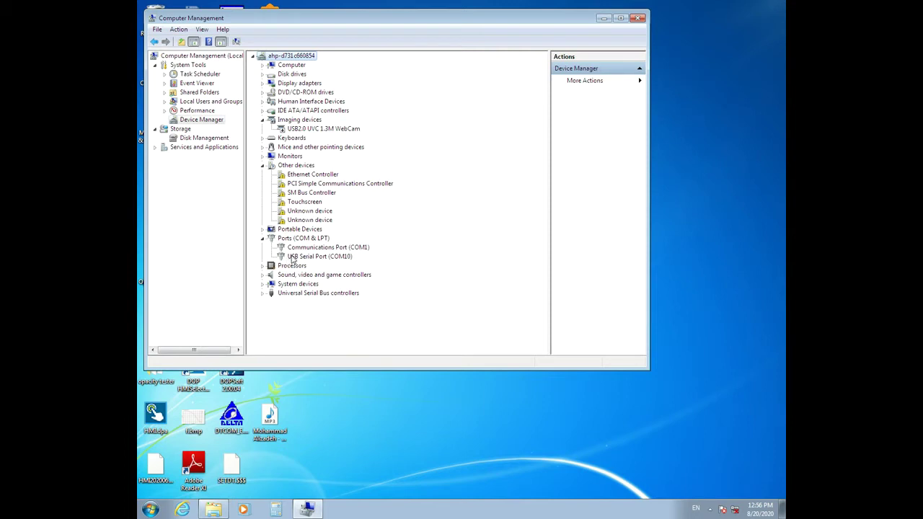
left_click(293, 258)
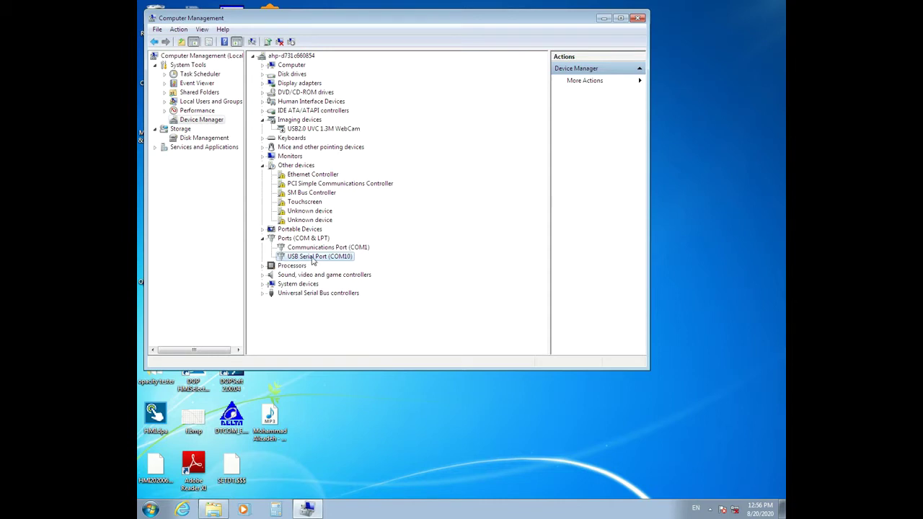
left_click(217, 509)
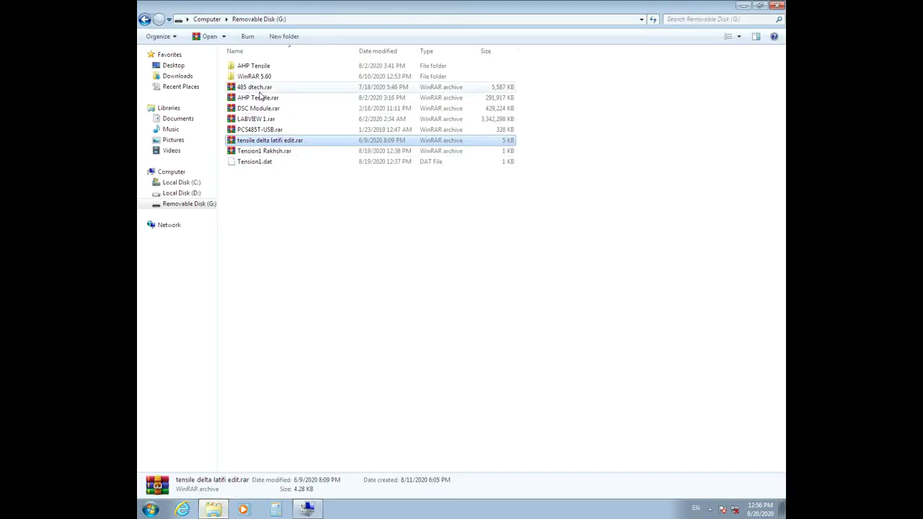
Copy 485 dtech.rar from drive G: to Local Disk (D:), replacing the existing copy
left_click(254, 88)
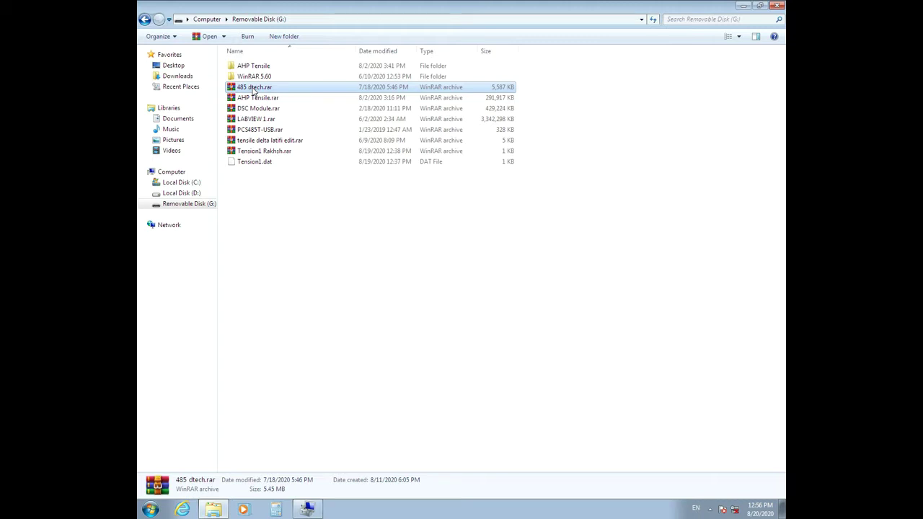
right_click(254, 89)
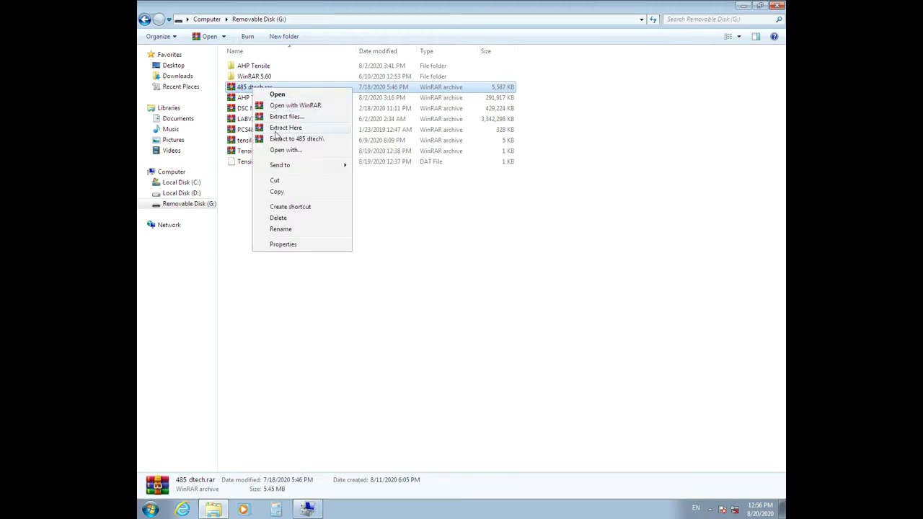
left_click(285, 191)
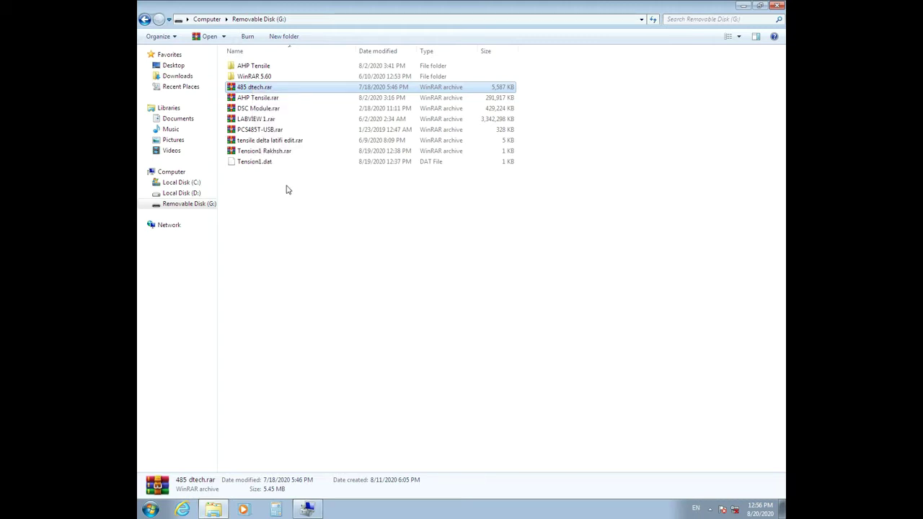
left_click(215, 19)
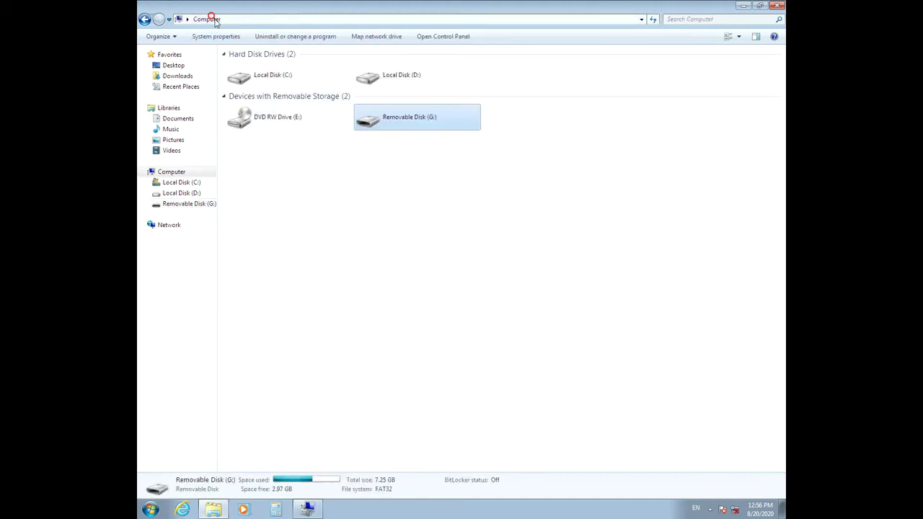
double_click(414, 77)
right_click(716, 220)
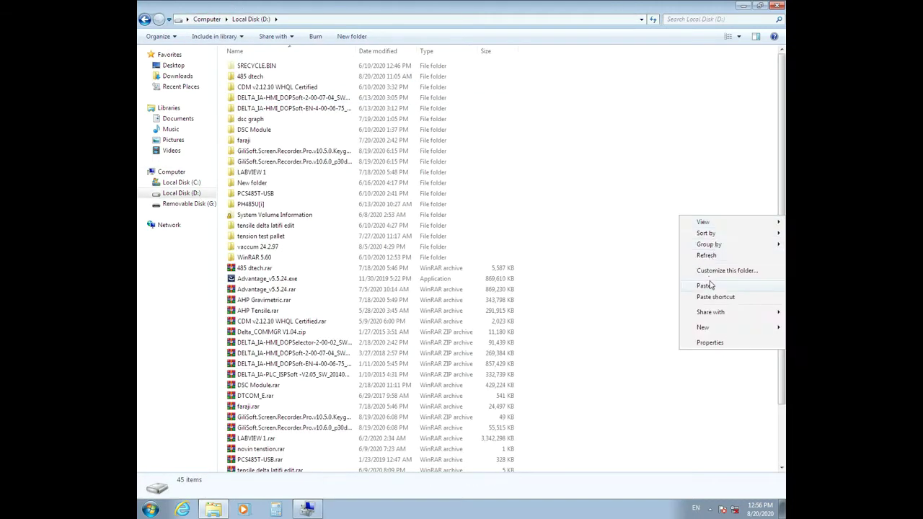
left_click(711, 285)
left_click(417, 228)
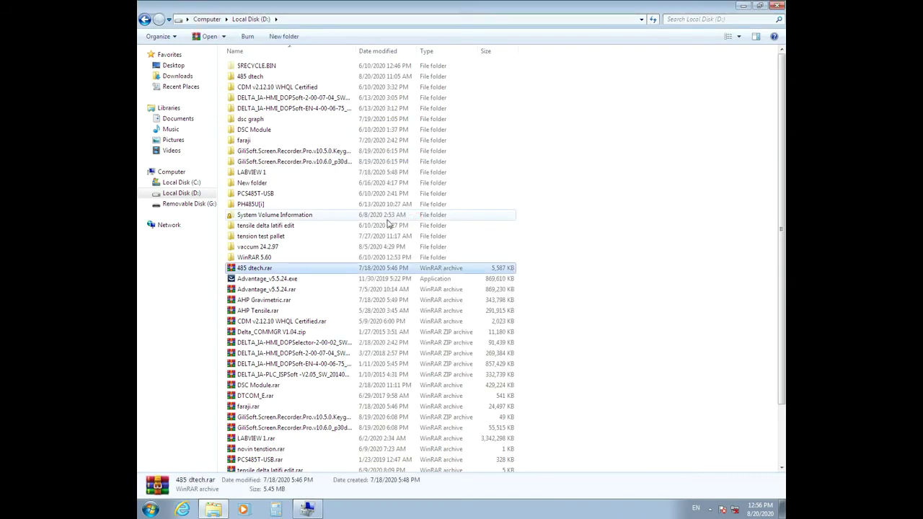
Extract 485 dtech.rar to a 485 dtech folder, overwriting existing files
right_click(259, 269)
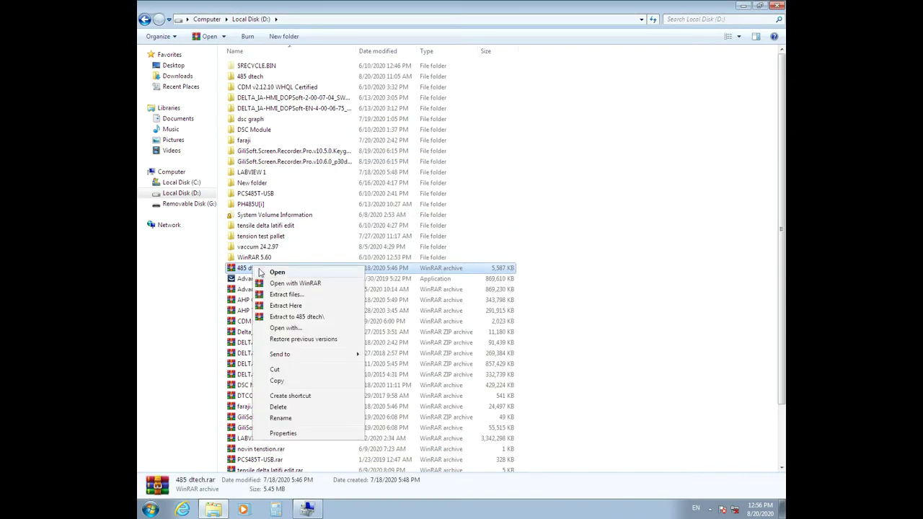
left_click(297, 318)
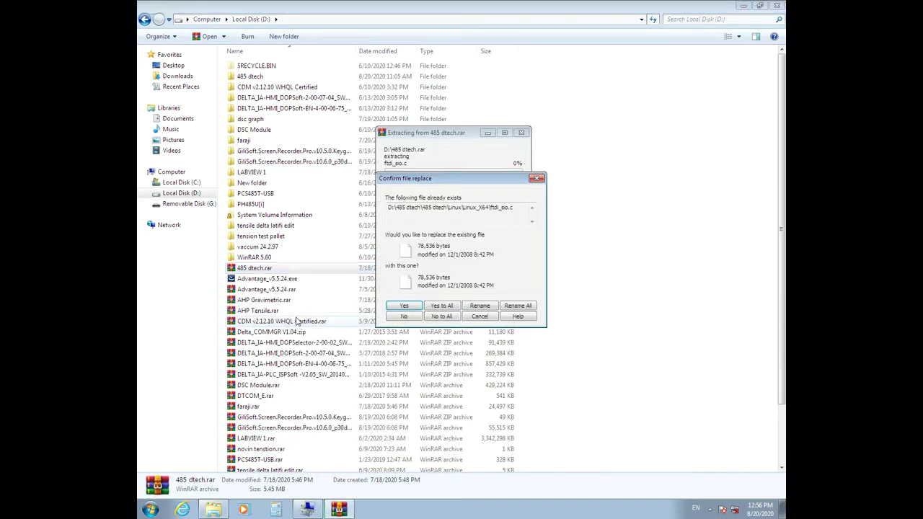
left_click(426, 305)
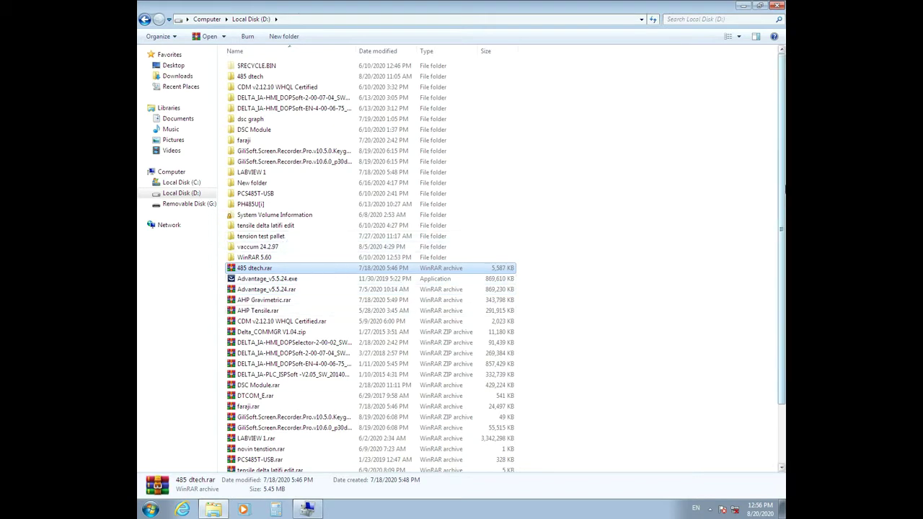
left_click_drag(777, 196, 783, 217)
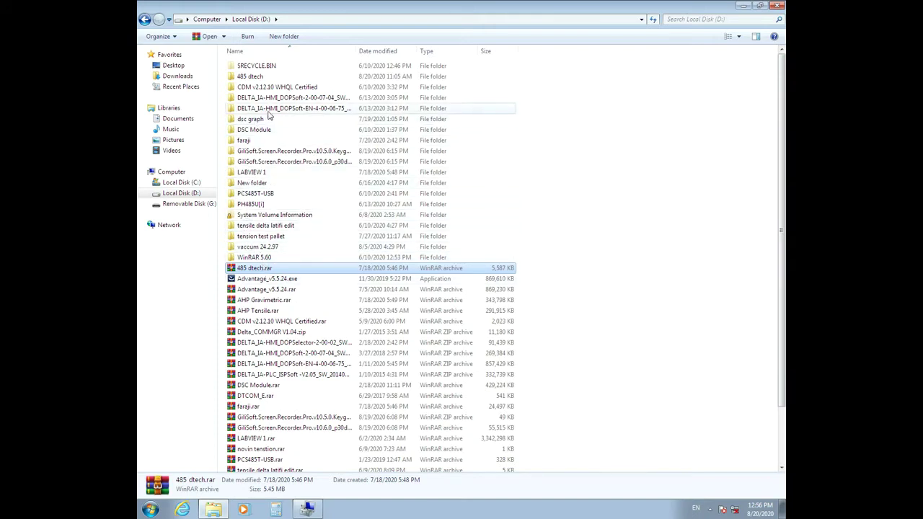
Open the 485 dtech\485 dtech\Windows\Windows 7_8_10 driver folder on D:
double_click(265, 76)
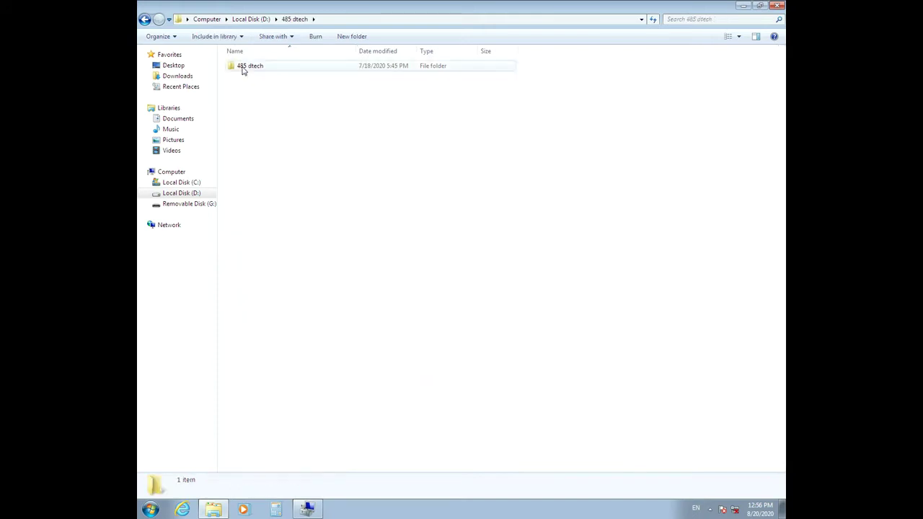
double_click(242, 67)
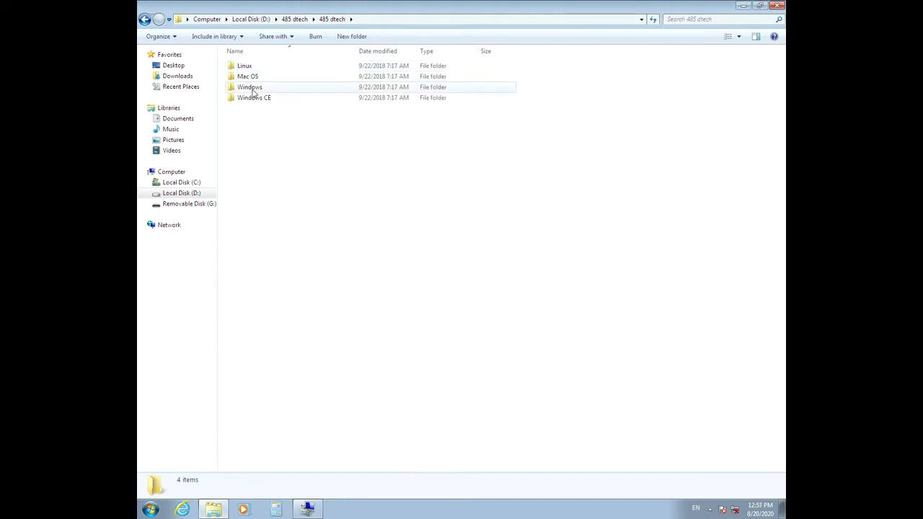
double_click(251, 88)
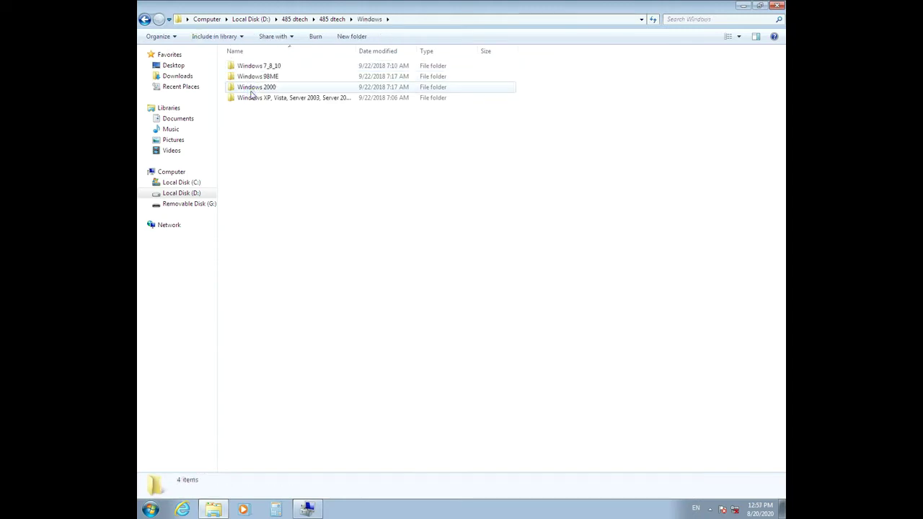
double_click(252, 66)
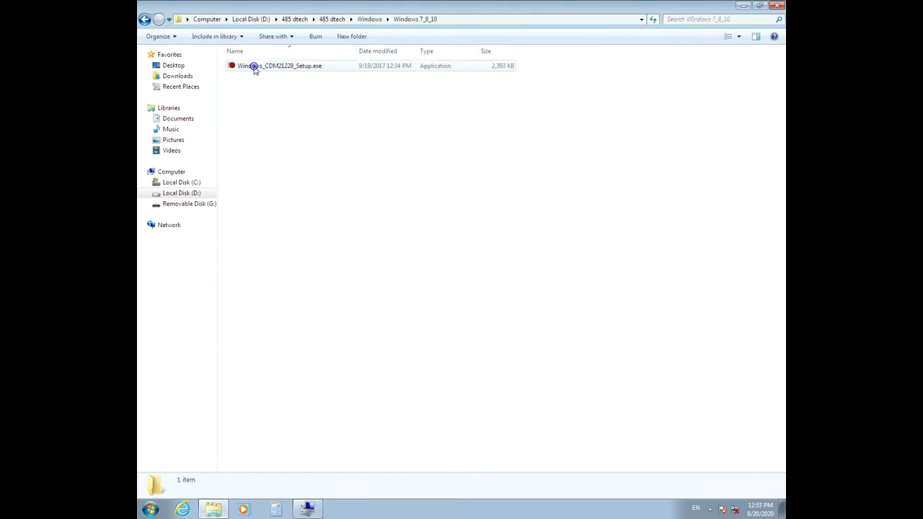
Run Windows_CDM21228_Setup.exe and install the FTDI CDM drivers, accepting the licence agreement
double_click(294, 69)
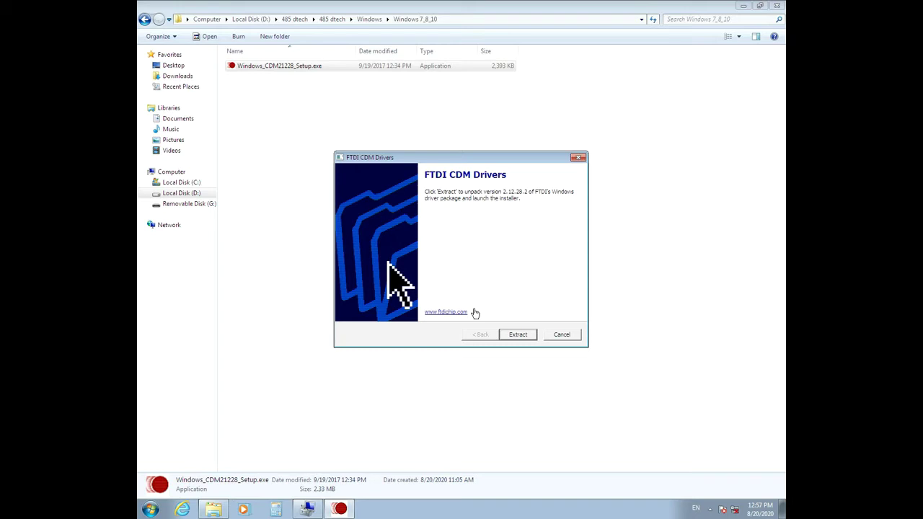
left_click(514, 335)
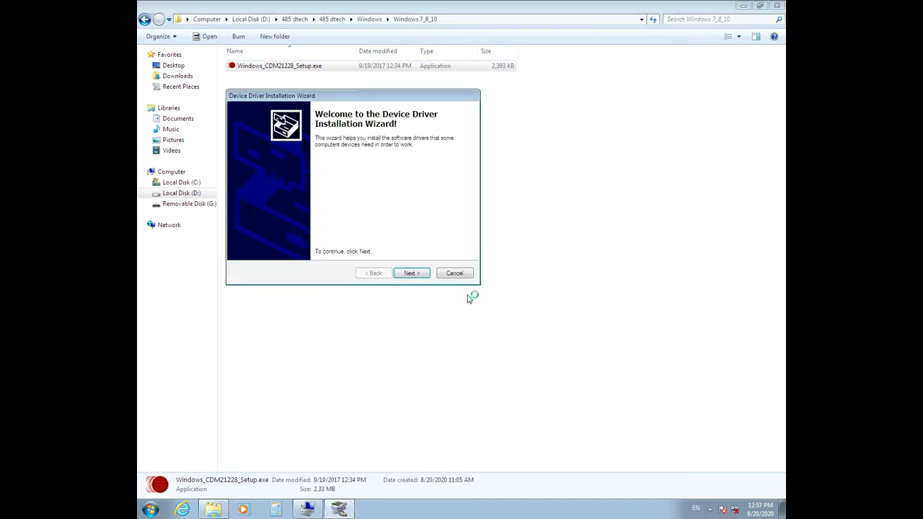
left_click(421, 275)
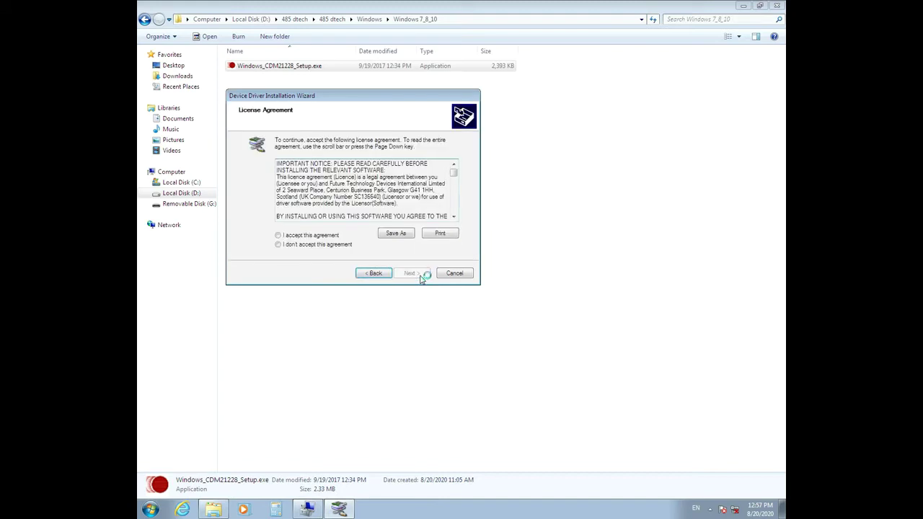
left_click(279, 235)
left_click(416, 274)
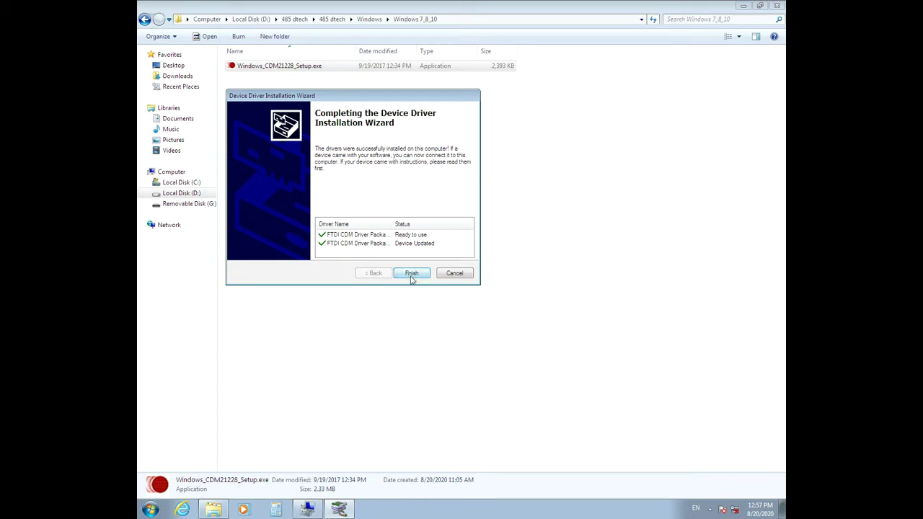
left_click(411, 273)
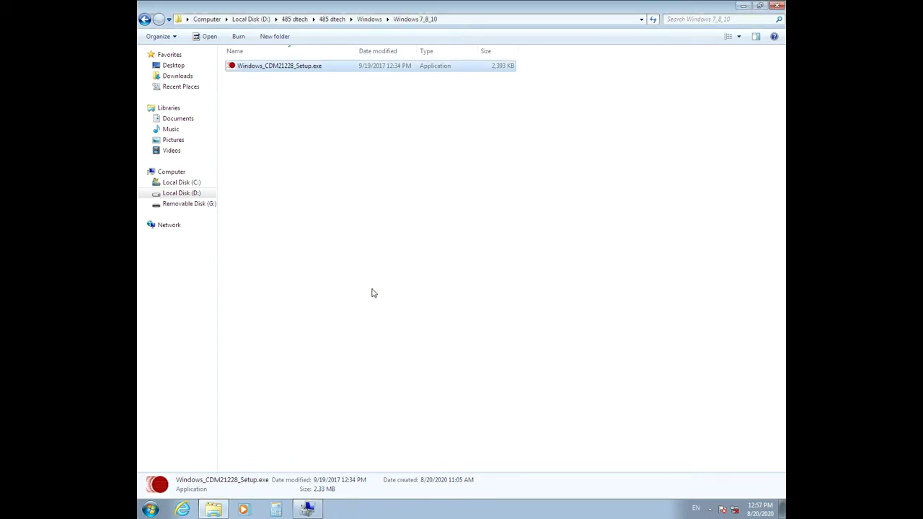
Keep the USB Serial Port at 9600 baud, 7 data bits, Even parity, 1 stop bit, no flow control
left_click(305, 509)
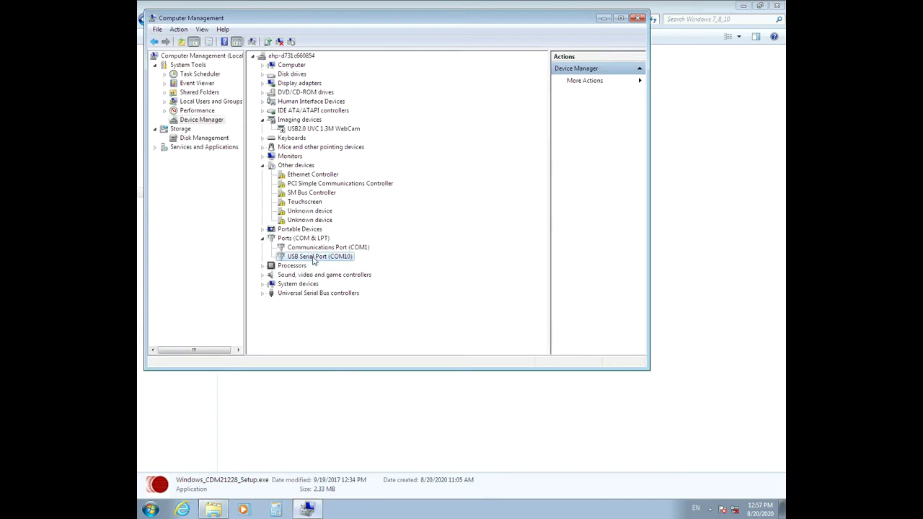
right_click(314, 261)
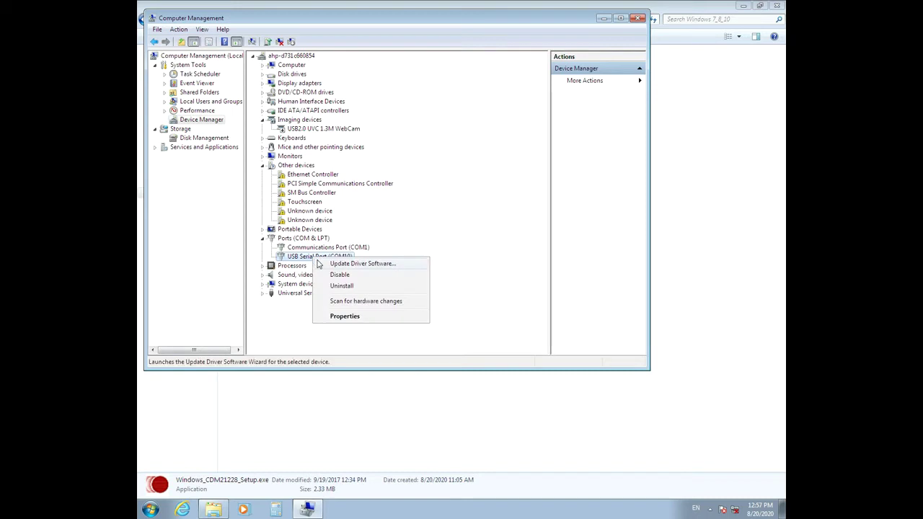
left_click(344, 317)
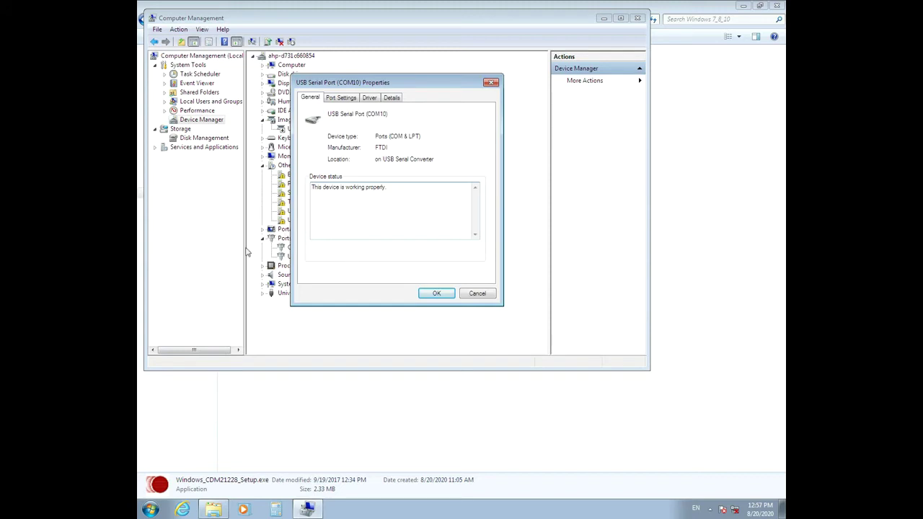
left_click(339, 99)
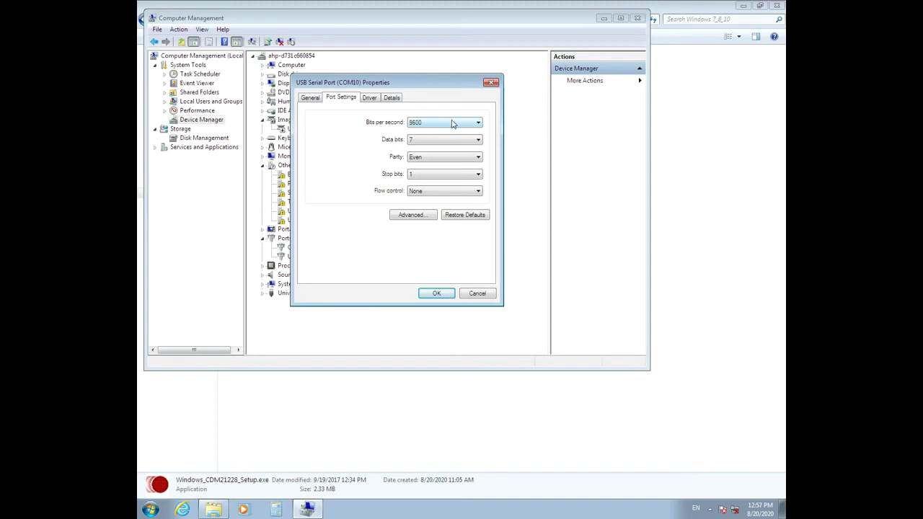
left_click(473, 123)
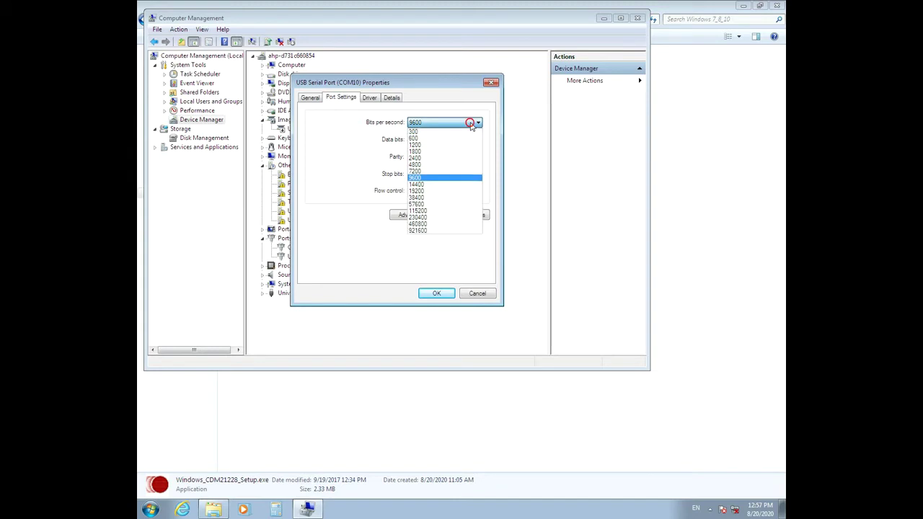
left_click(418, 180)
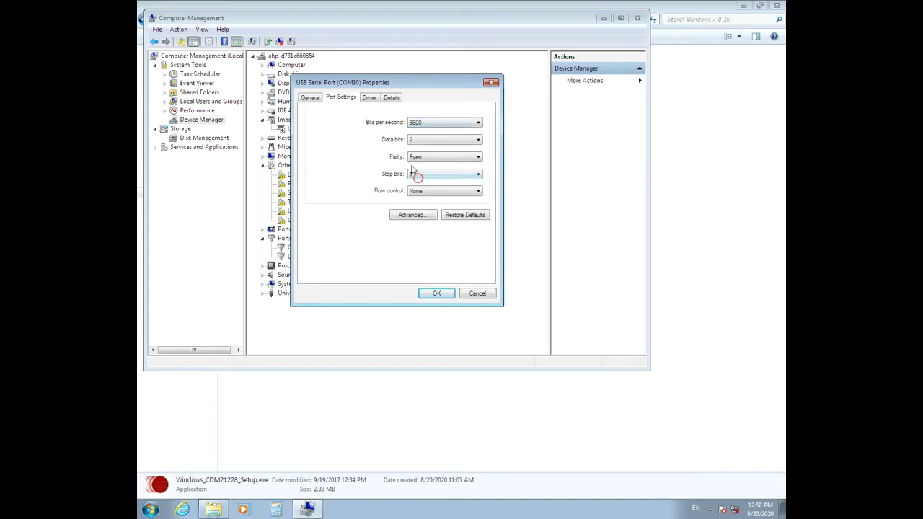
left_click(456, 140)
left_click(443, 153)
left_click(450, 161)
left_click(418, 170)
left_click(425, 176)
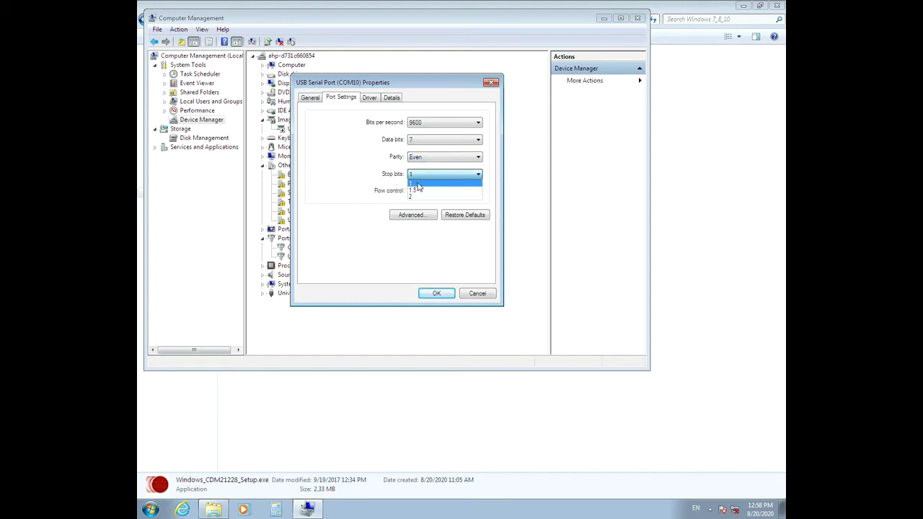
left_click(417, 183)
left_click(426, 191)
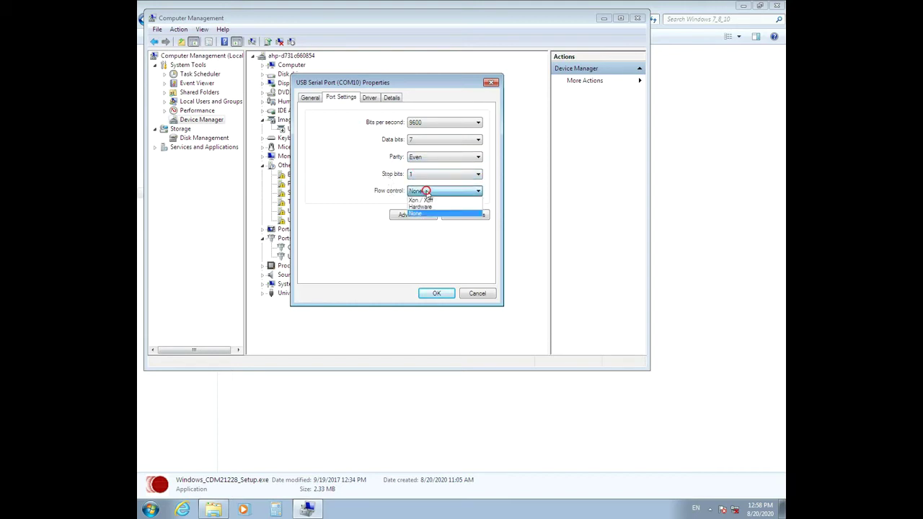
left_click(422, 213)
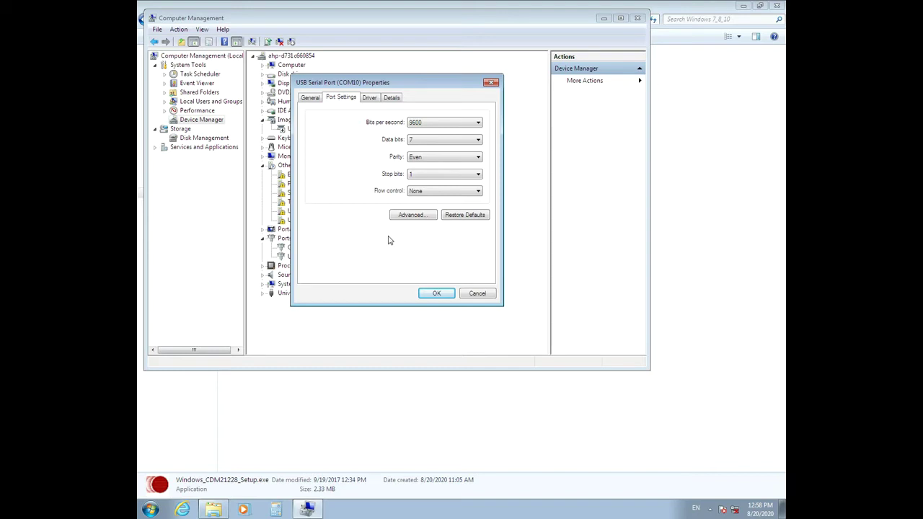
Keep the port number at COM10 in Advanced Settings and apply the port properties
left_click(410, 218)
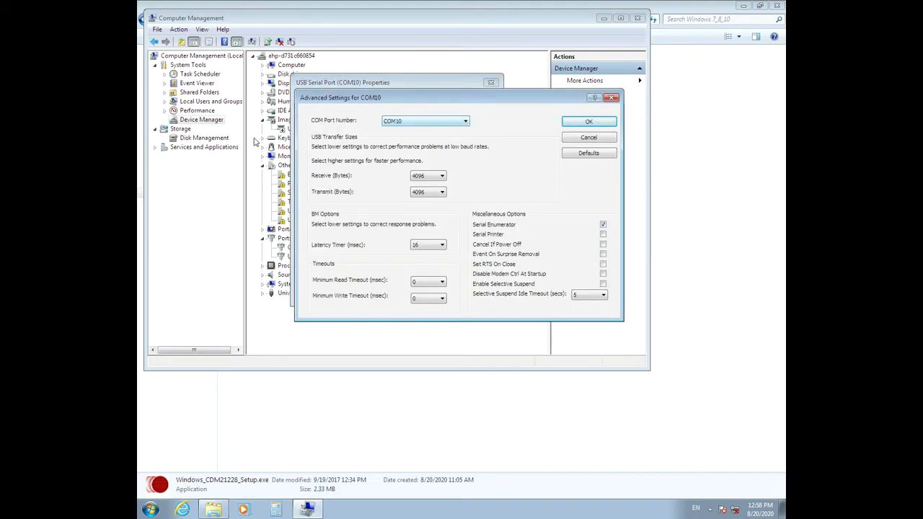
left_click(431, 124)
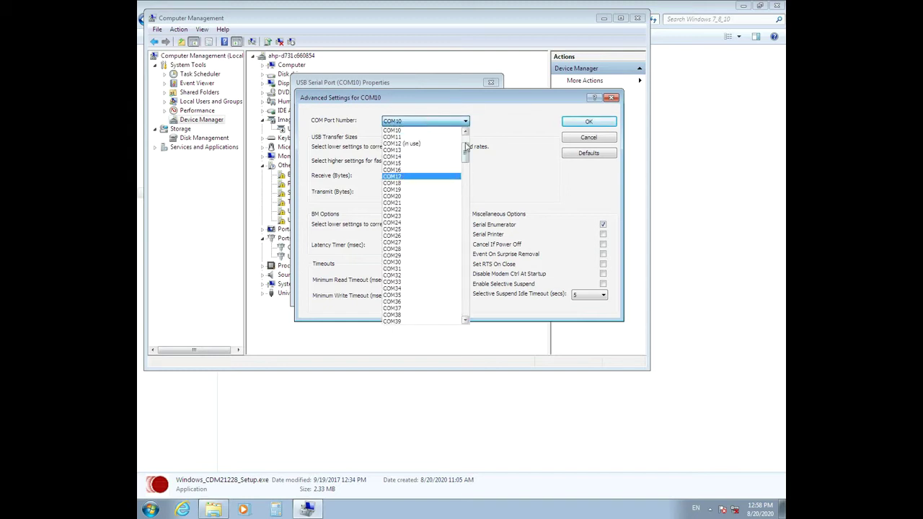
left_click_drag(466, 146, 466, 133)
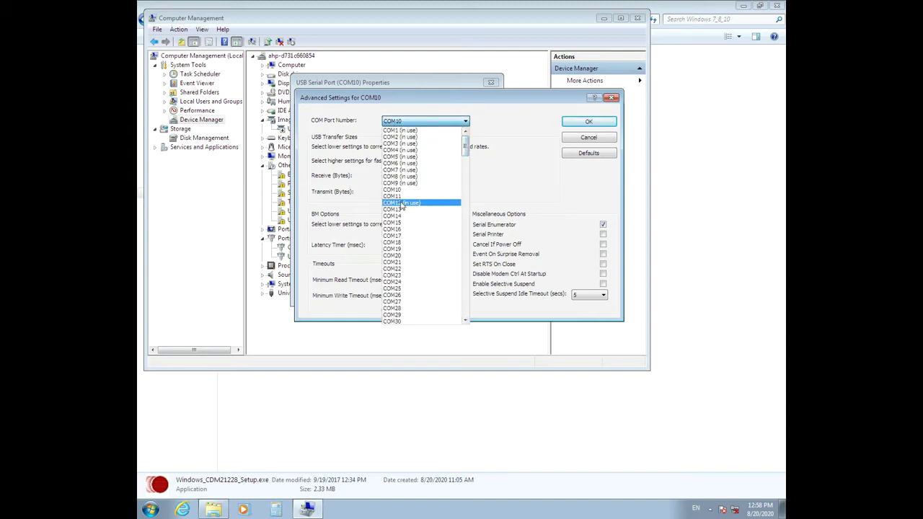
left_click(401, 190)
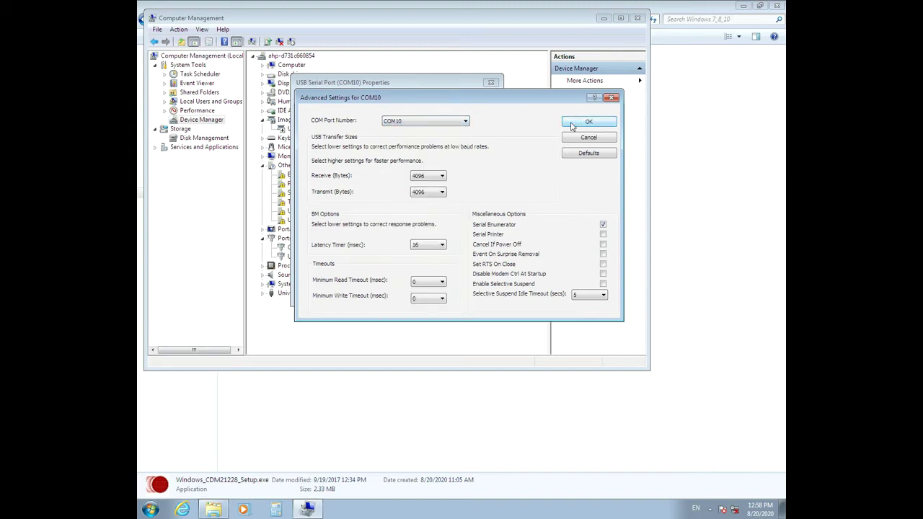
left_click(572, 124)
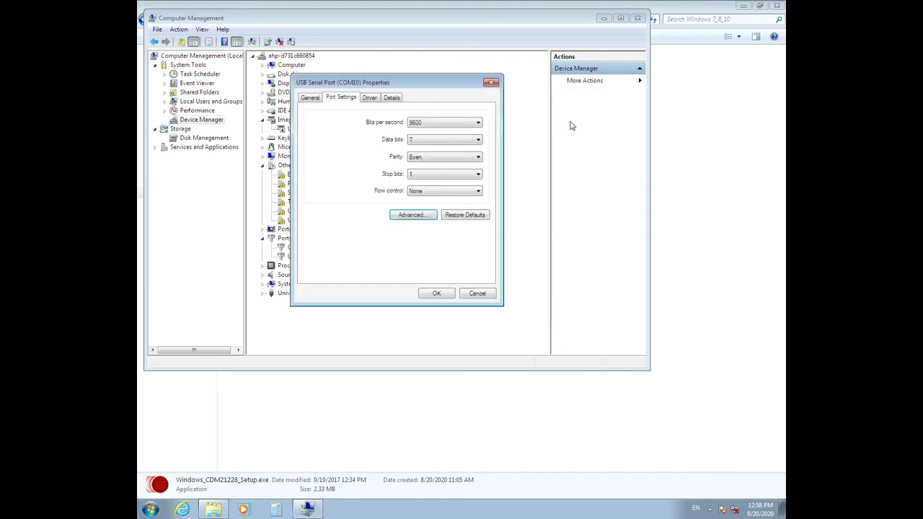
left_click(431, 294)
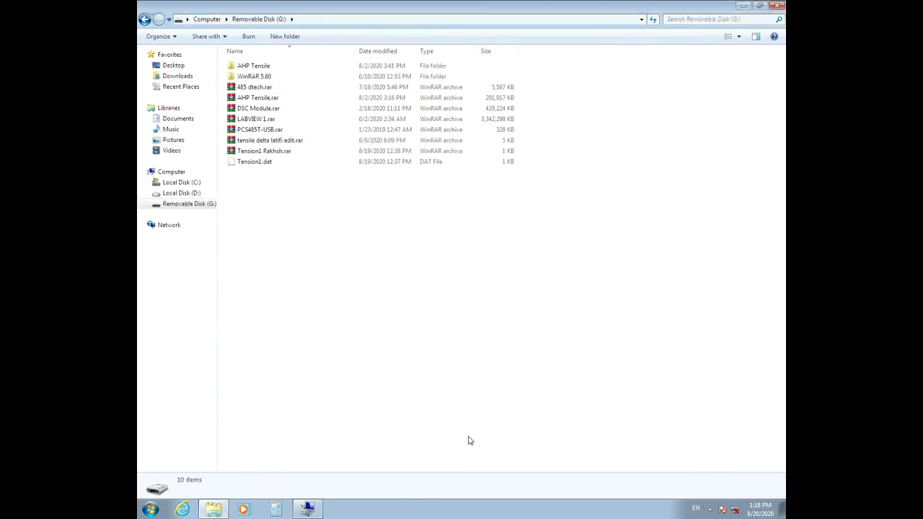
Launch setup.exe from AHP Tensile\My Installer\Volume on drive G:
double_click(285, 65)
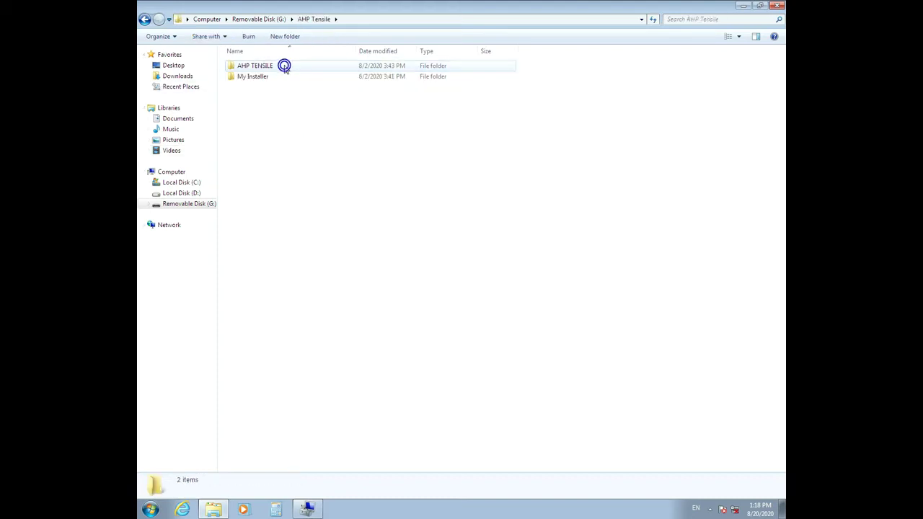
double_click(246, 79)
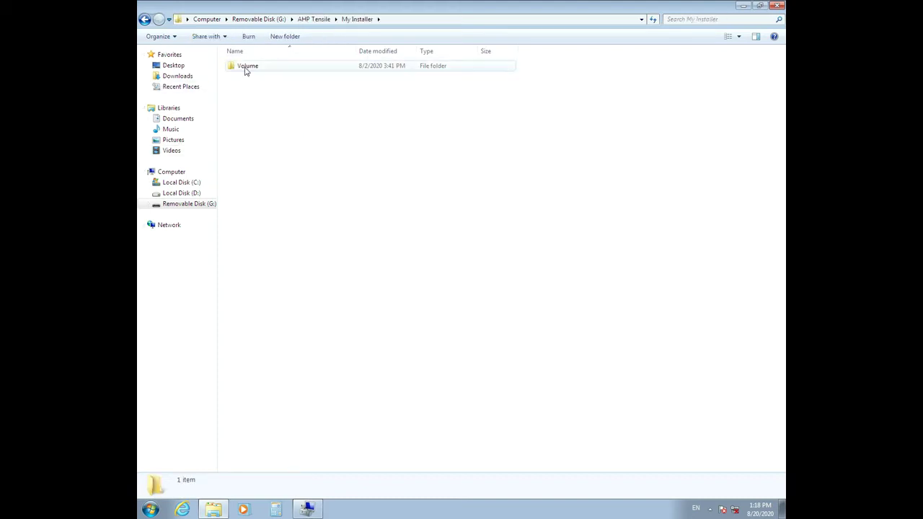
double_click(246, 68)
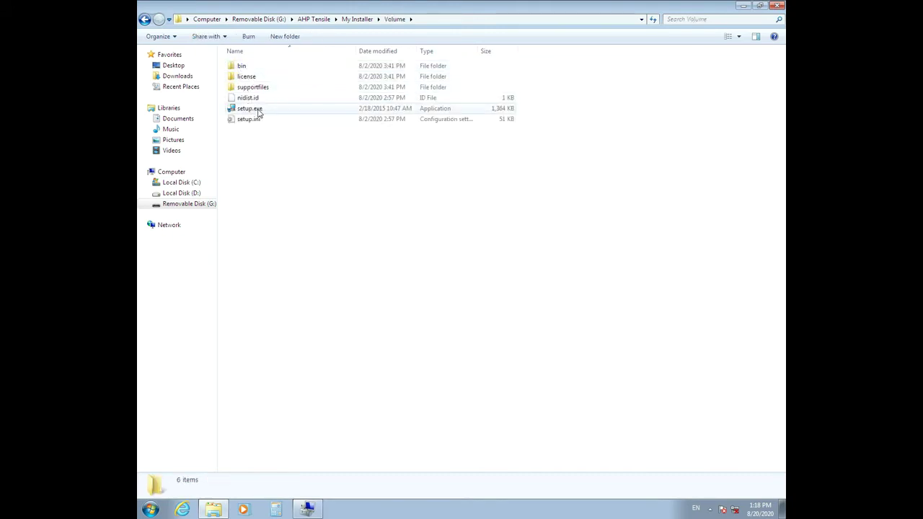
double_click(256, 109)
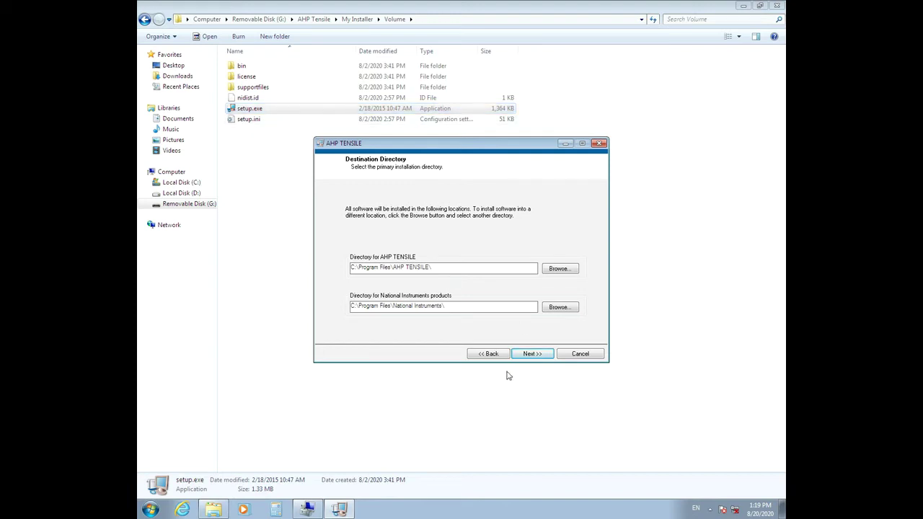
Install AHP TENSILE to the default C:\Program Files\AHP TENSILE\ directory and close the installer
left_click(531, 354)
left_click(532, 353)
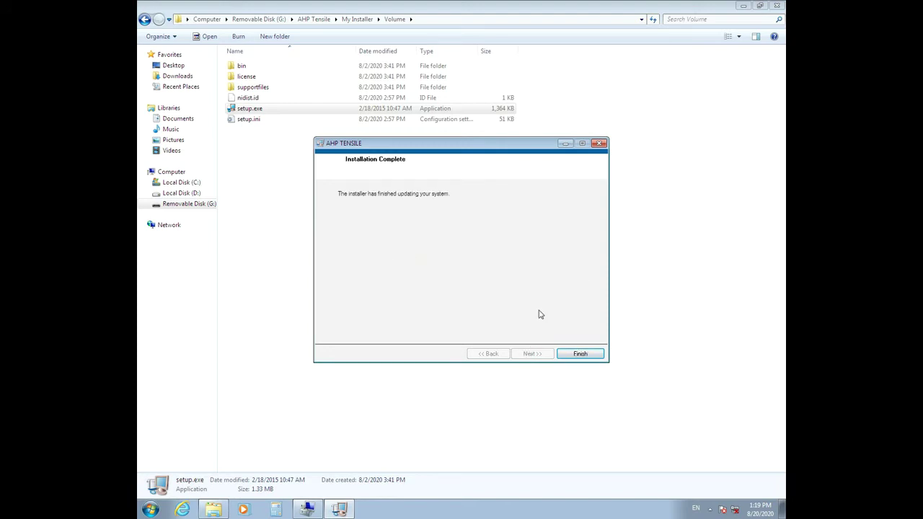
left_click(572, 355)
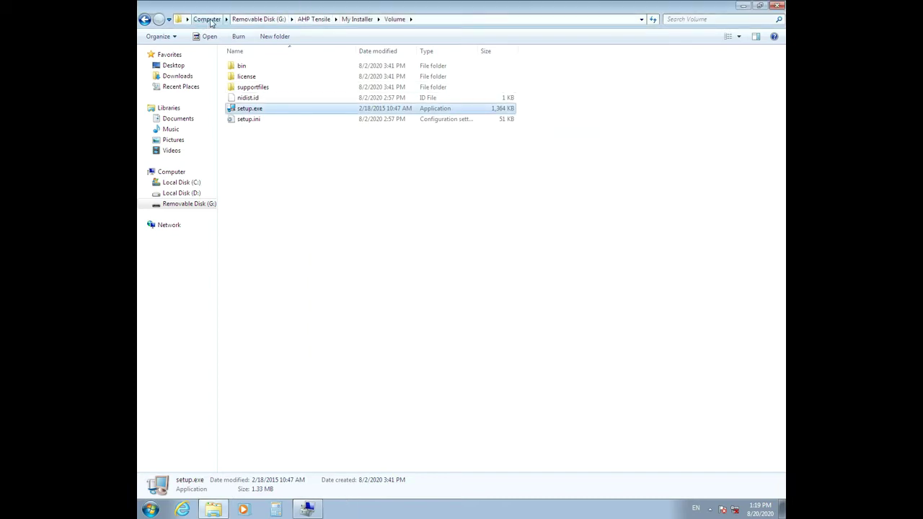
Copy tensile delta latifi edit.rar from the USB drive root to D:, replacing the existing copy
left_click(258, 19)
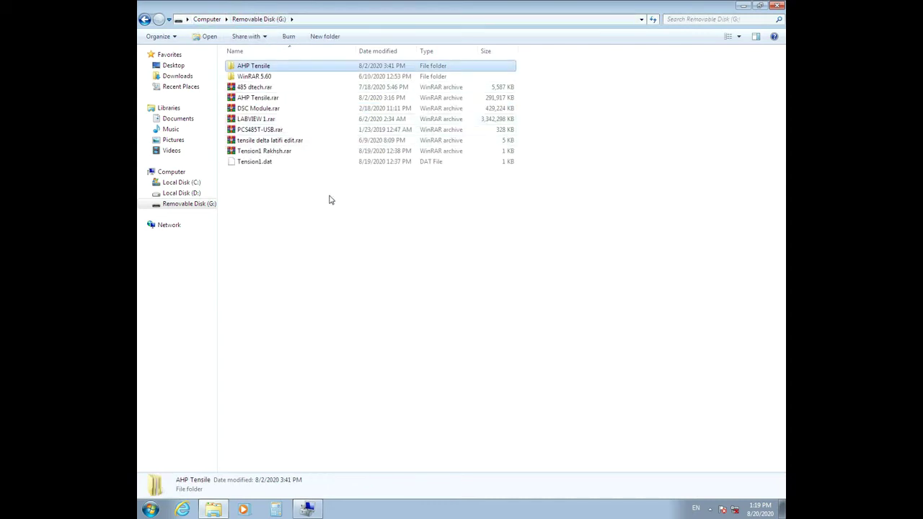
left_click(262, 142)
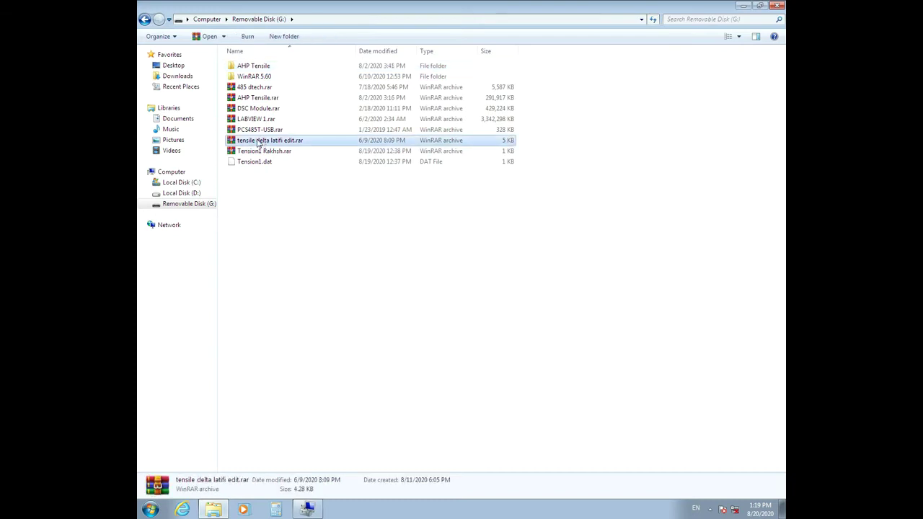
right_click(257, 142)
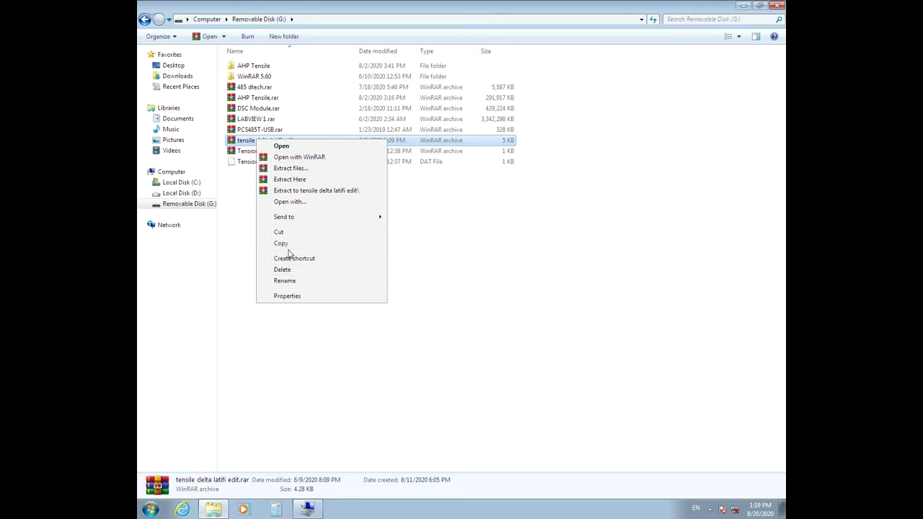
left_click(288, 245)
left_click(207, 19)
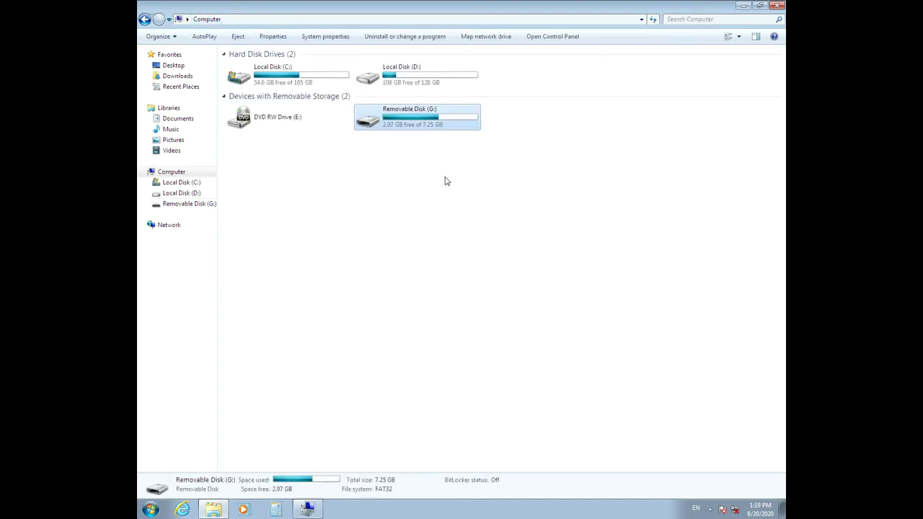
double_click(418, 74)
right_click(665, 268)
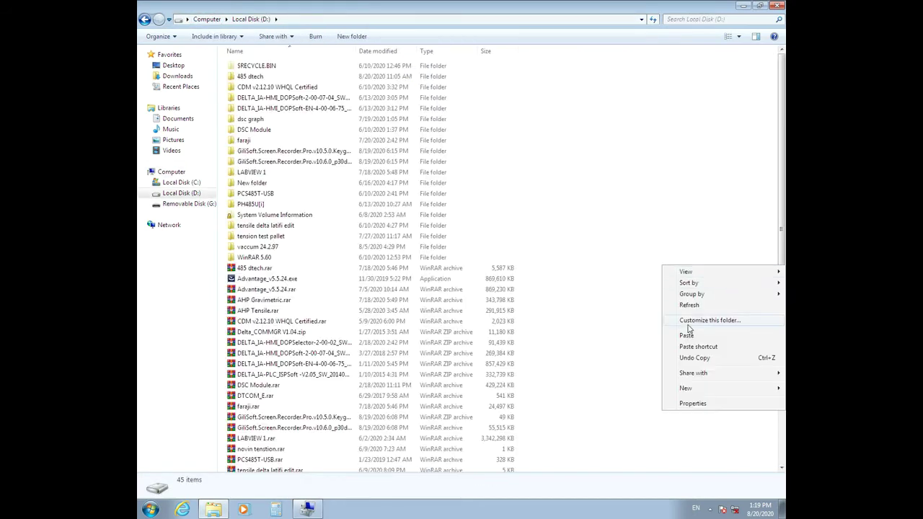
left_click(687, 335)
left_click(457, 208)
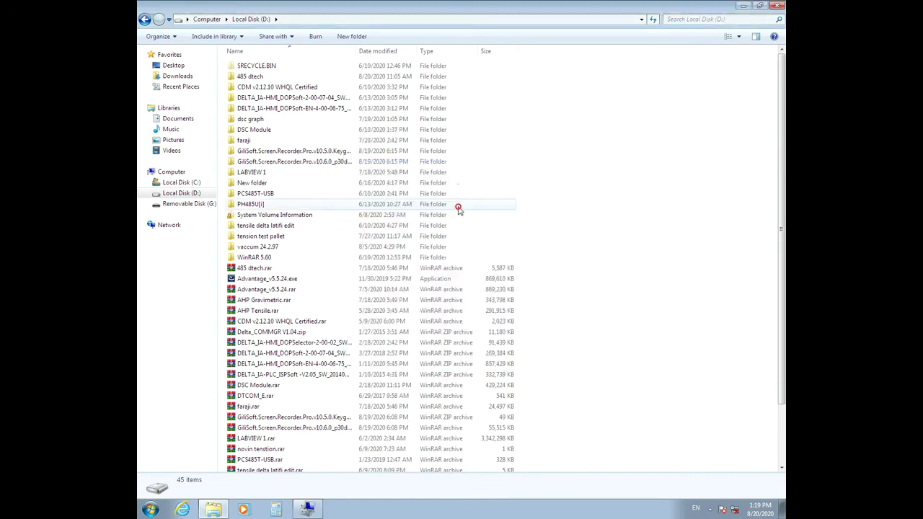
Extract it to a tensile delta latifi edit folder, overwriting all existing files
right_click(267, 469)
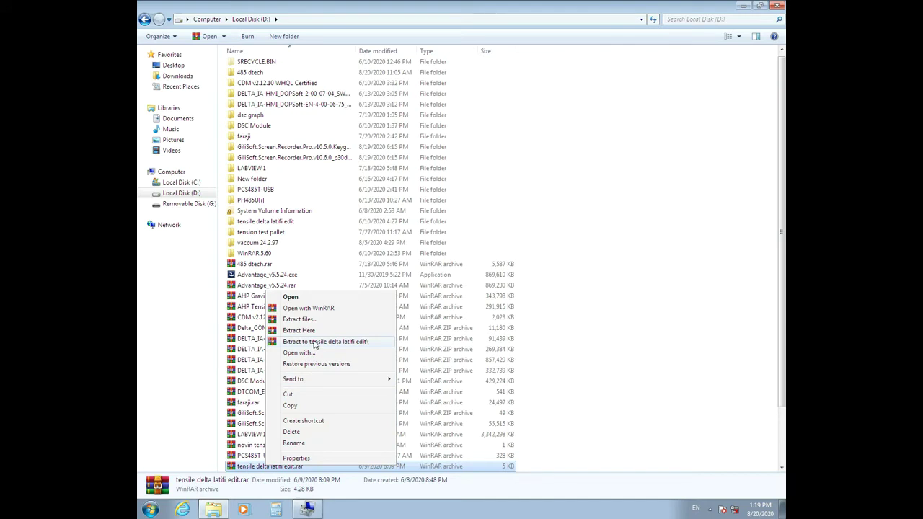
left_click(314, 343)
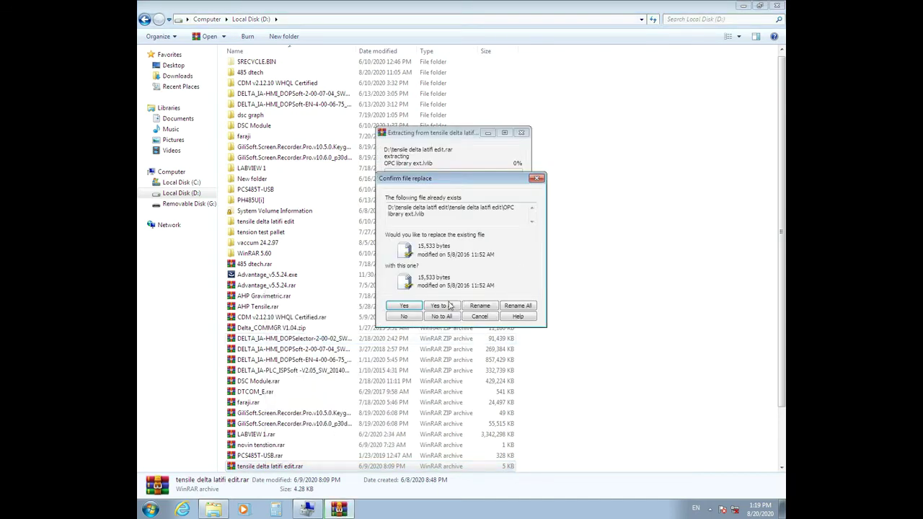
left_click(448, 306)
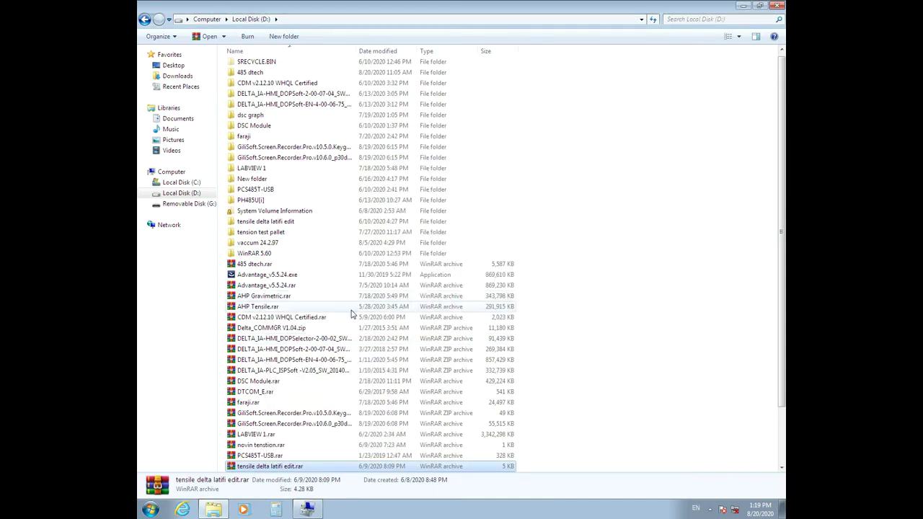
Launch AHP TENSILE from the Start menu, then quit the program and close its window
left_click(742, 7)
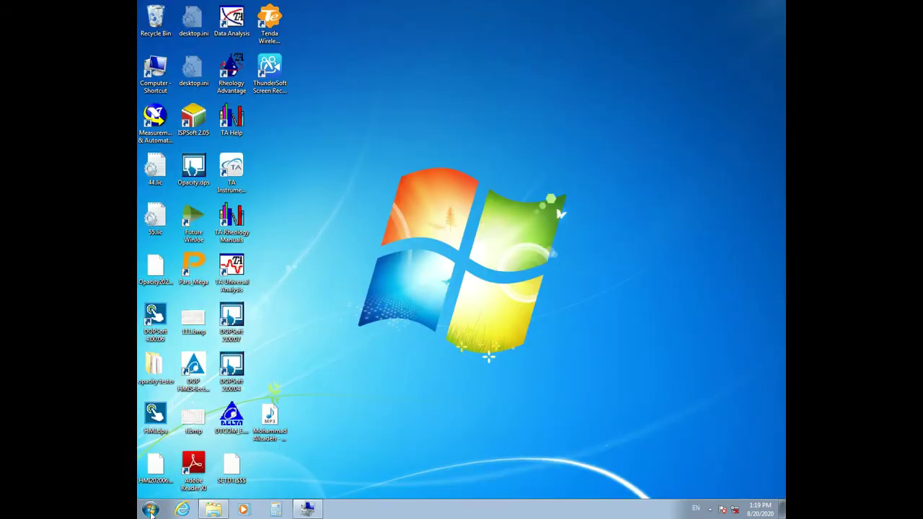
left_click(151, 511)
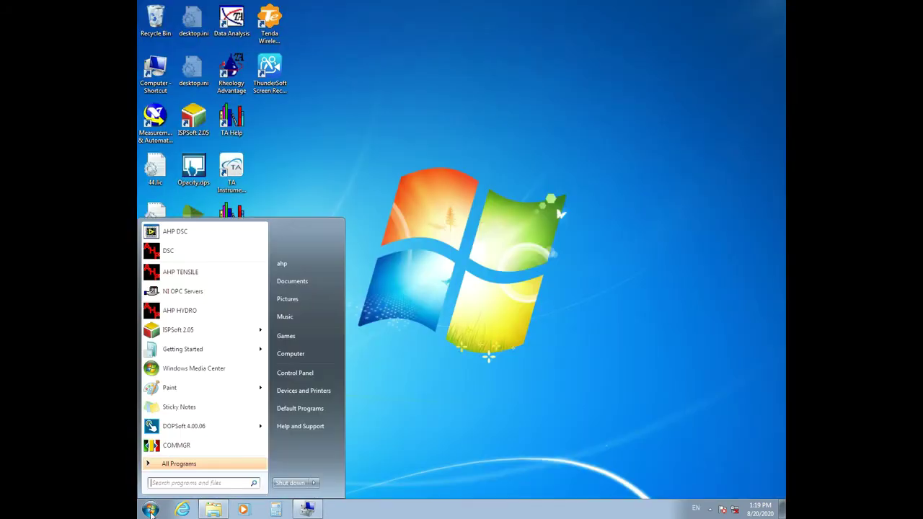
left_click(207, 273)
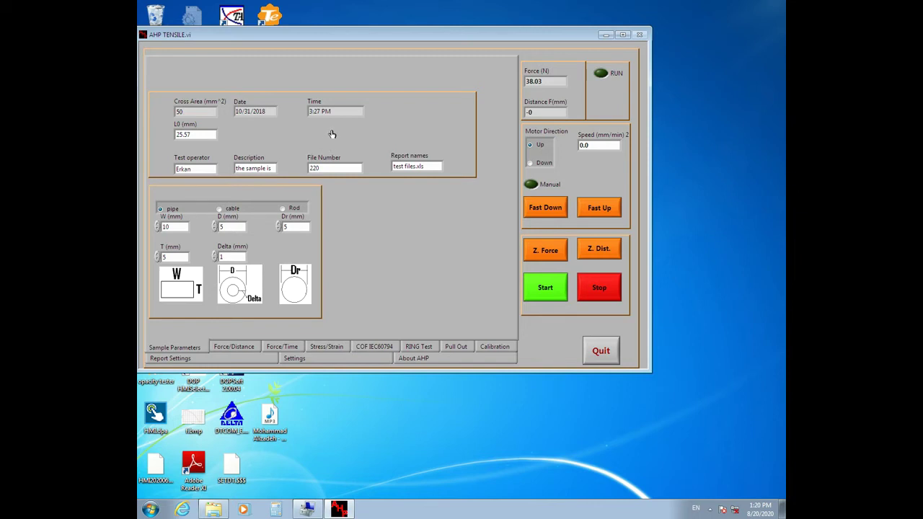
left_click(595, 353)
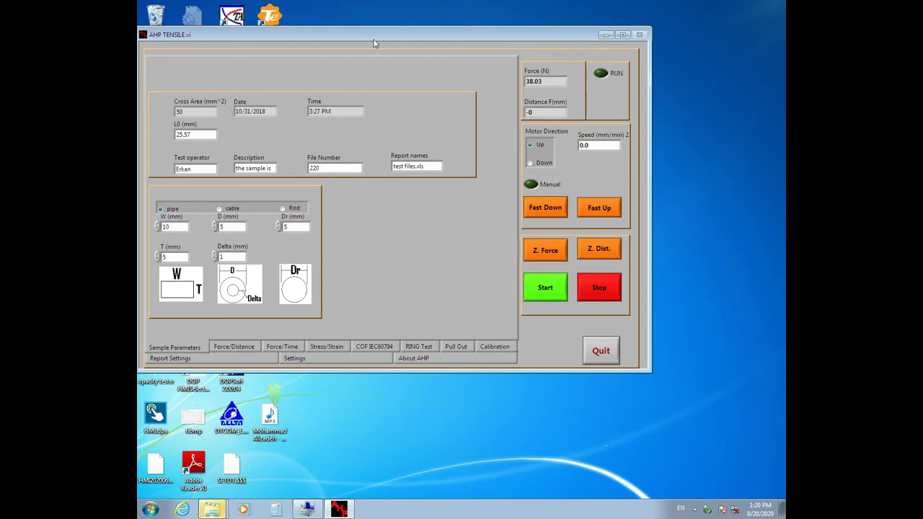
left_click(601, 350)
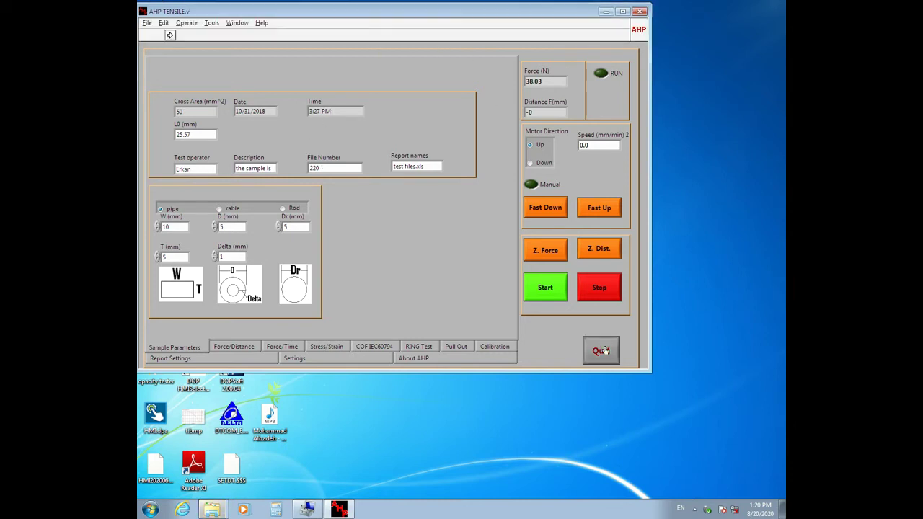
left_click(638, 12)
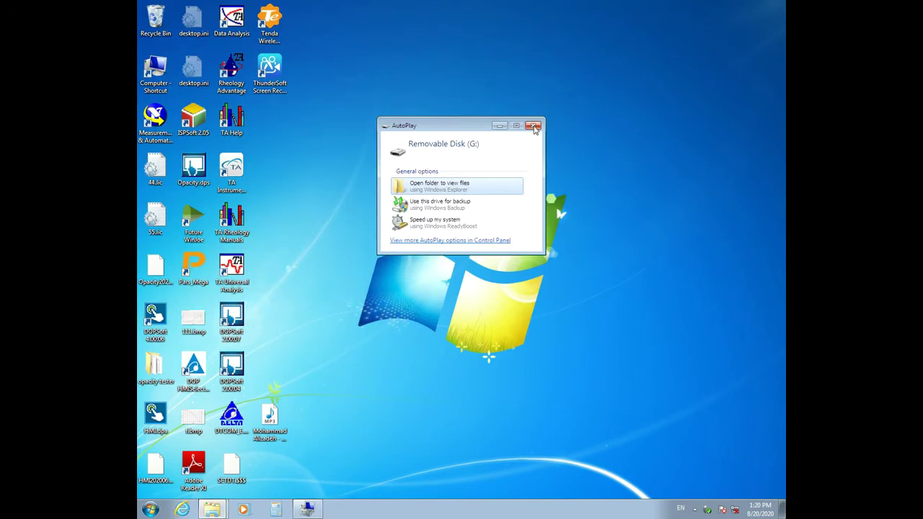
Dismiss AutoPlay, start AHP TENSILE and acknowledge the hardware lock warning
left_click(533, 126)
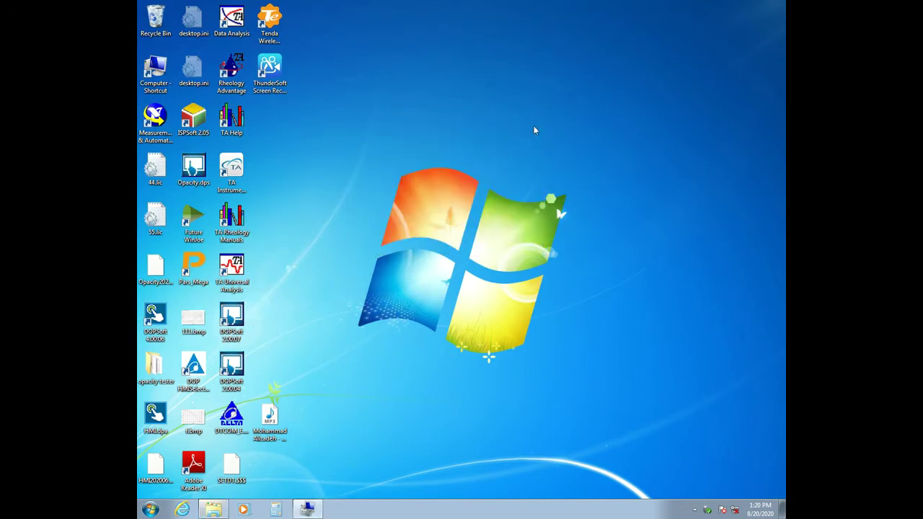
left_click(150, 507)
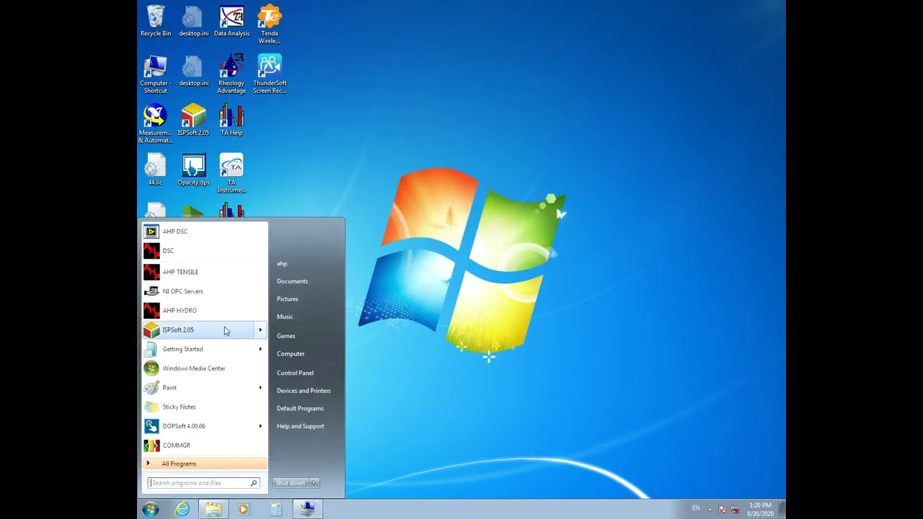
left_click(196, 277)
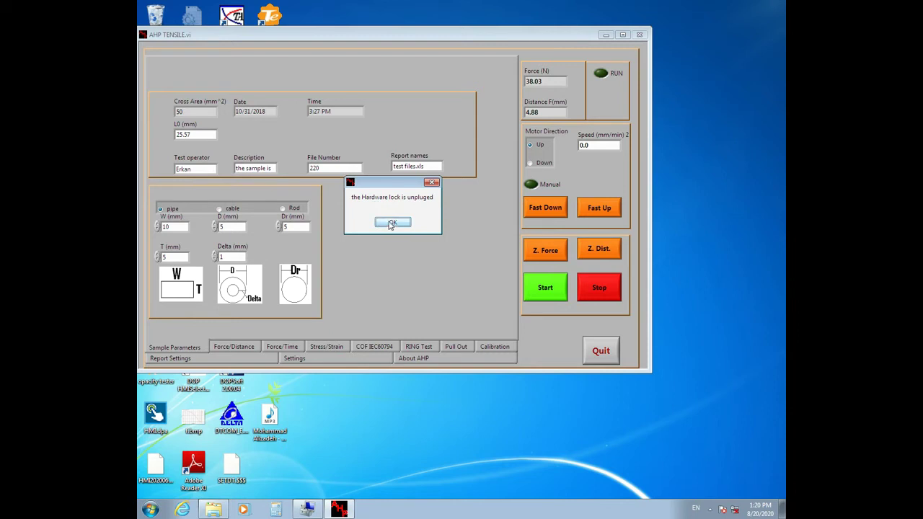
left_click(392, 223)
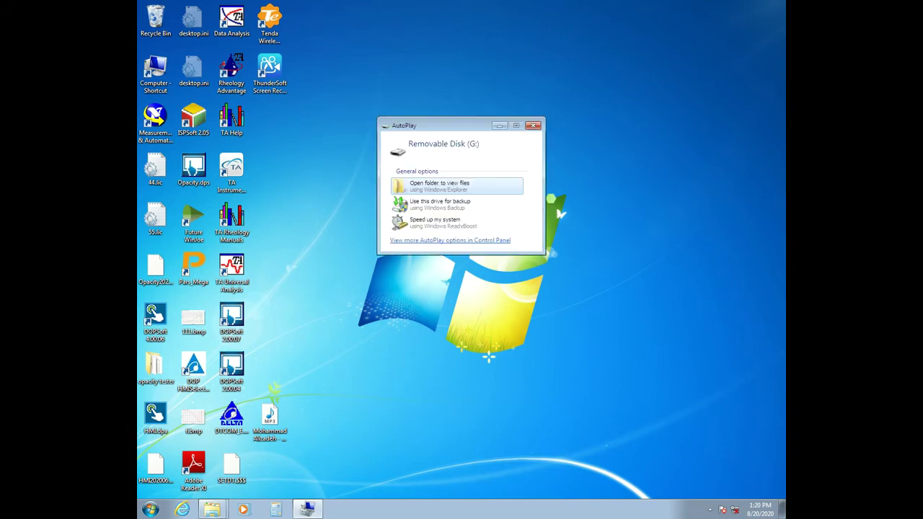
Dismiss AutoPlay again and relaunch AHP TENSILE to its Sample Parameters screen
left_click(531, 127)
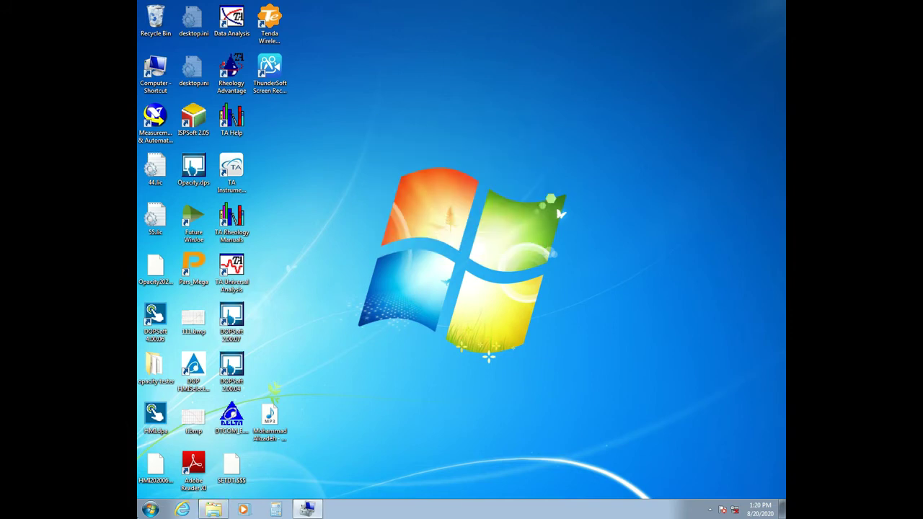
left_click(146, 510)
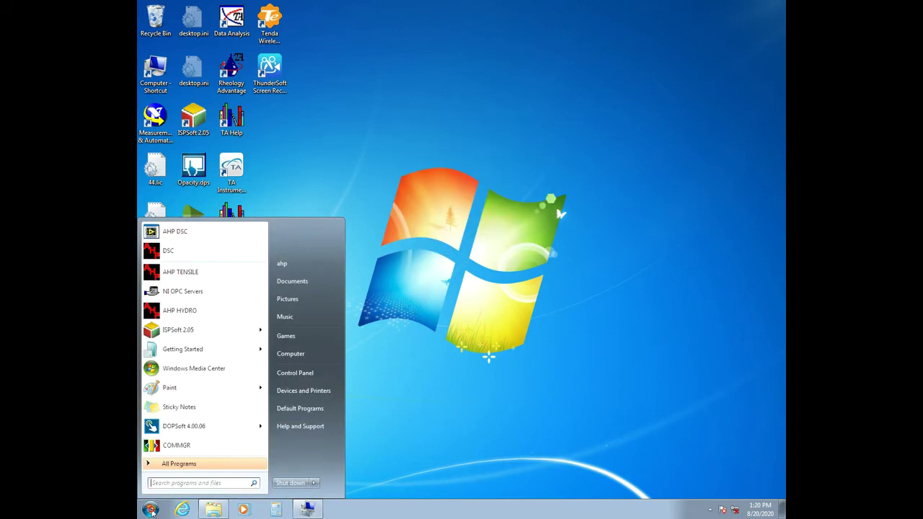
left_click(182, 274)
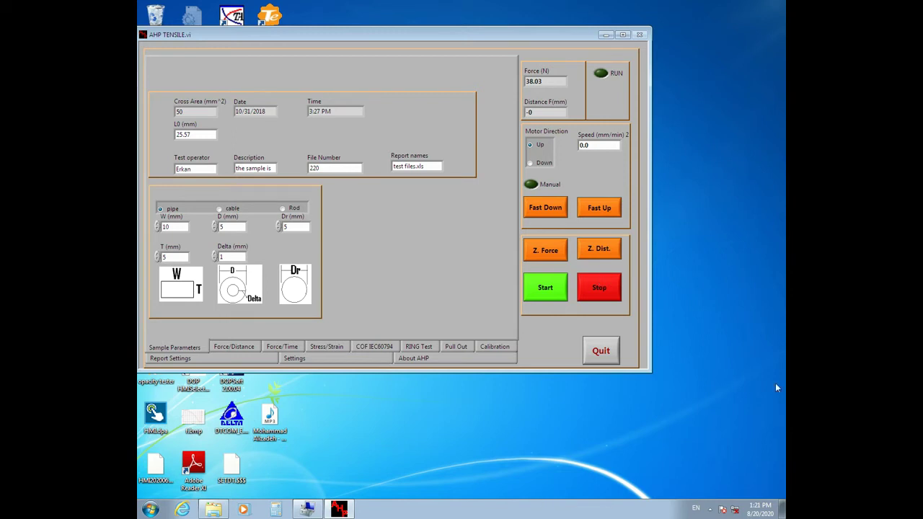
left_click(710, 509)
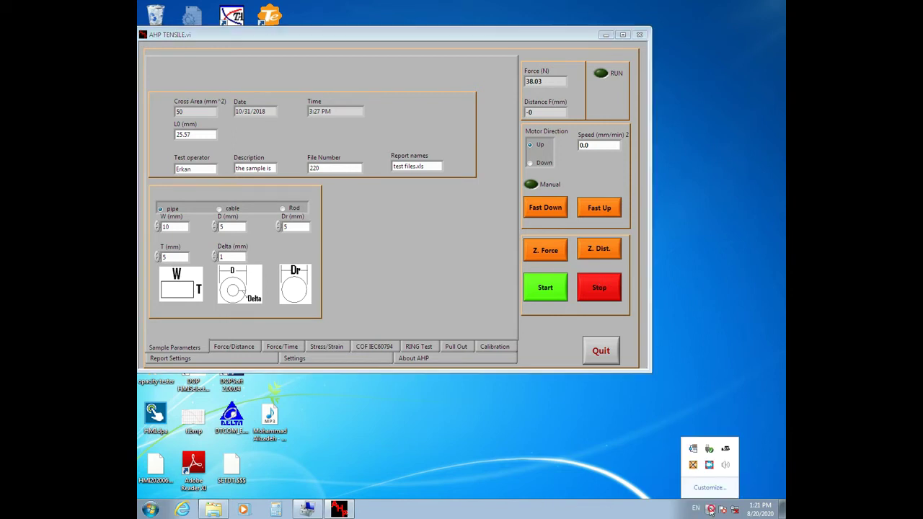
Bring up NI OPC Servers and browse the project chooser to Local Disk (D:)
double_click(726, 450)
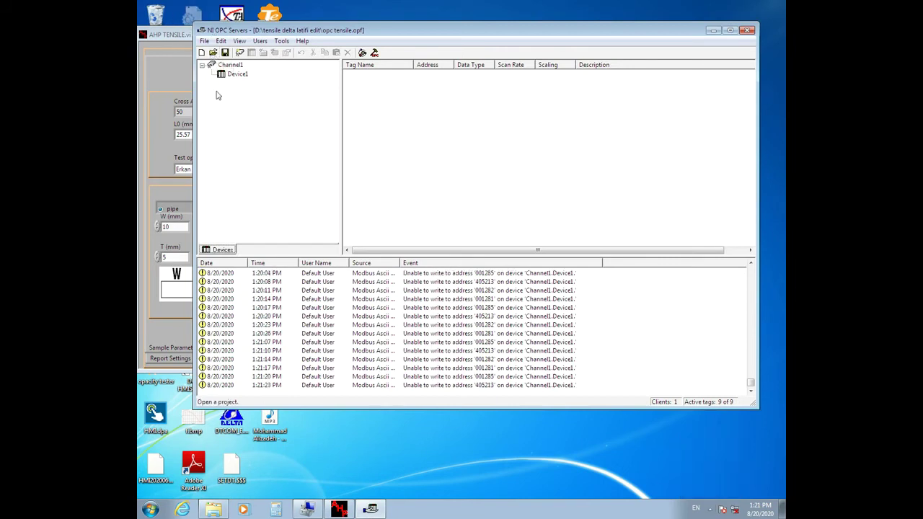
left_click(214, 53)
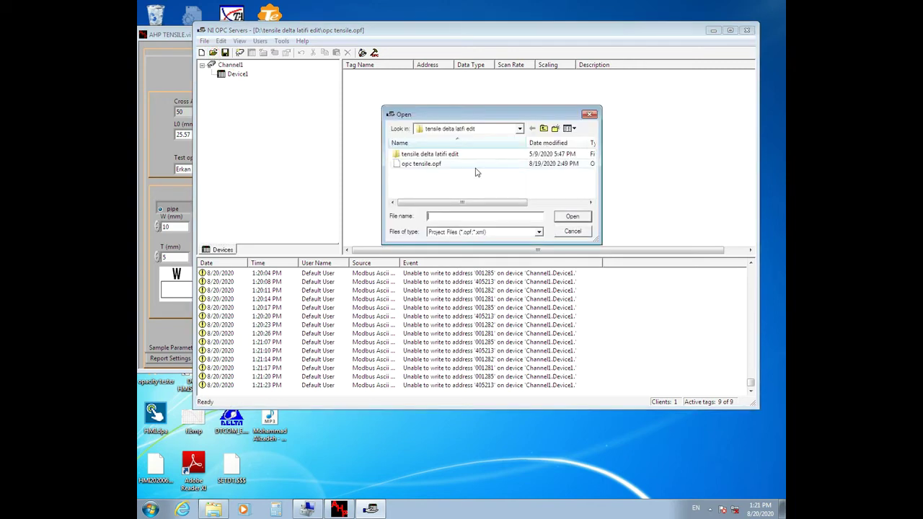
left_click(544, 129)
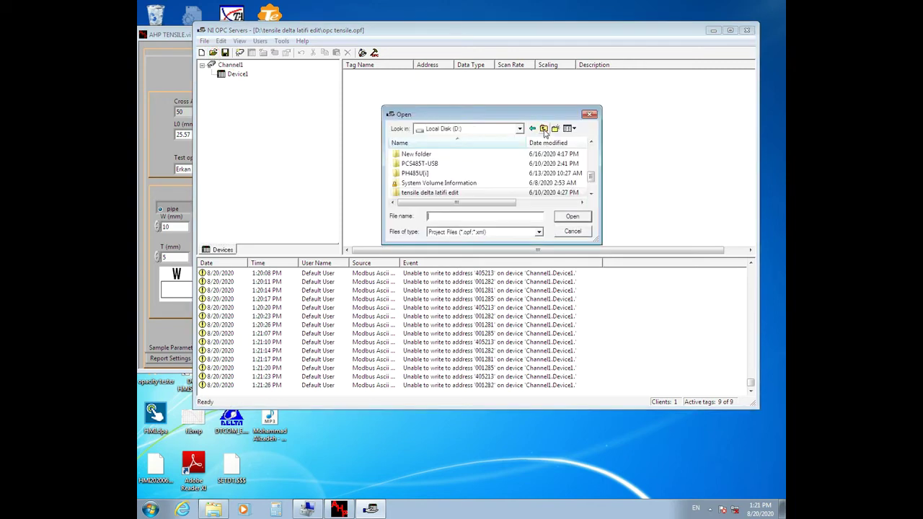
left_click(544, 129)
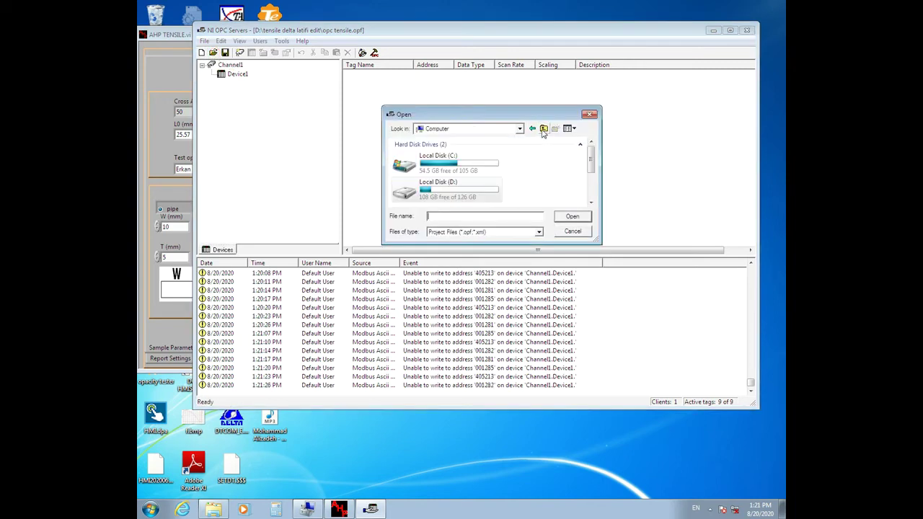
double_click(433, 189)
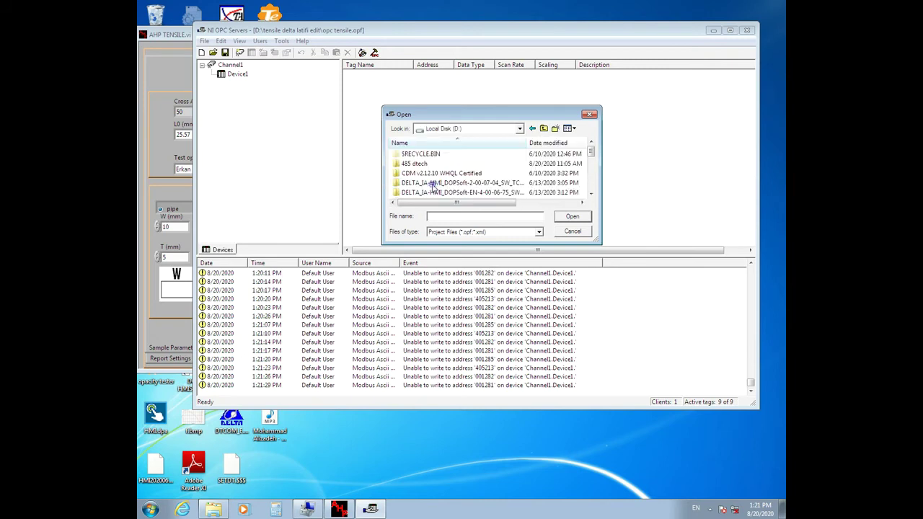
left_click(591, 196)
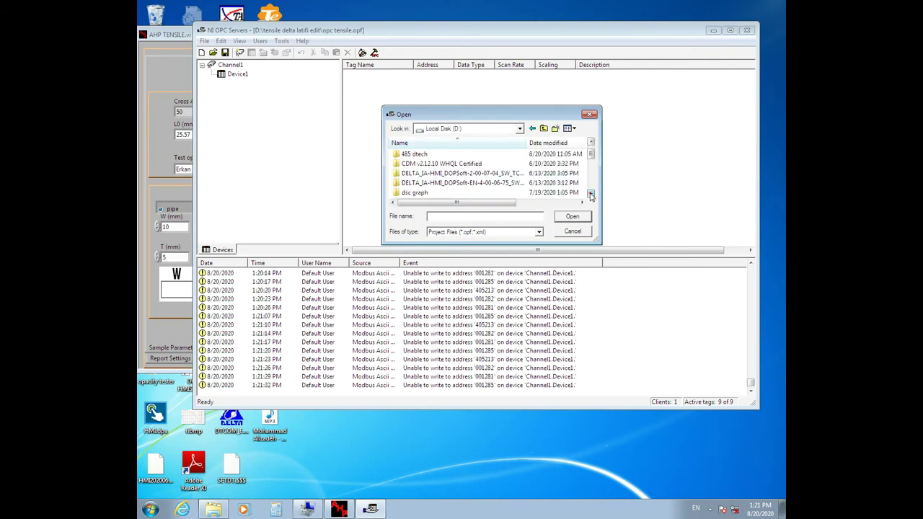
left_click(590, 195)
left_click(591, 195)
left_click(591, 196)
left_click(591, 195)
left_click(591, 195)
left_click(590, 196)
left_click(590, 196)
left_click(591, 195)
left_click(591, 195)
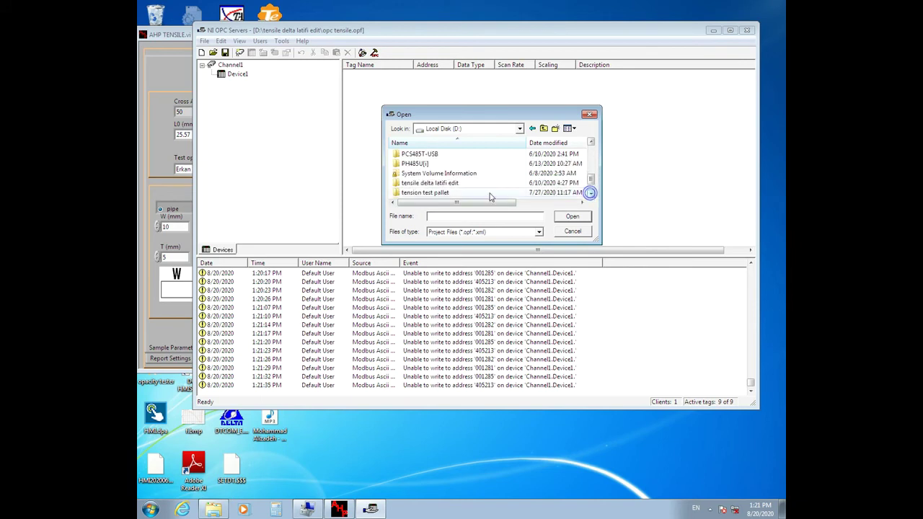
Open opc tensile.opf from the tensile delta latifi edit folder, accepting the client disconnect
left_click(440, 183)
left_click(572, 216)
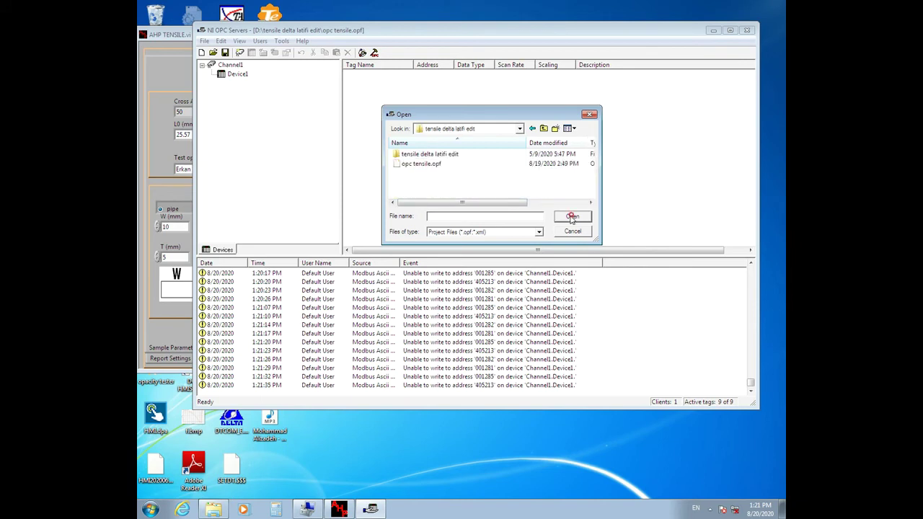
left_click(420, 165)
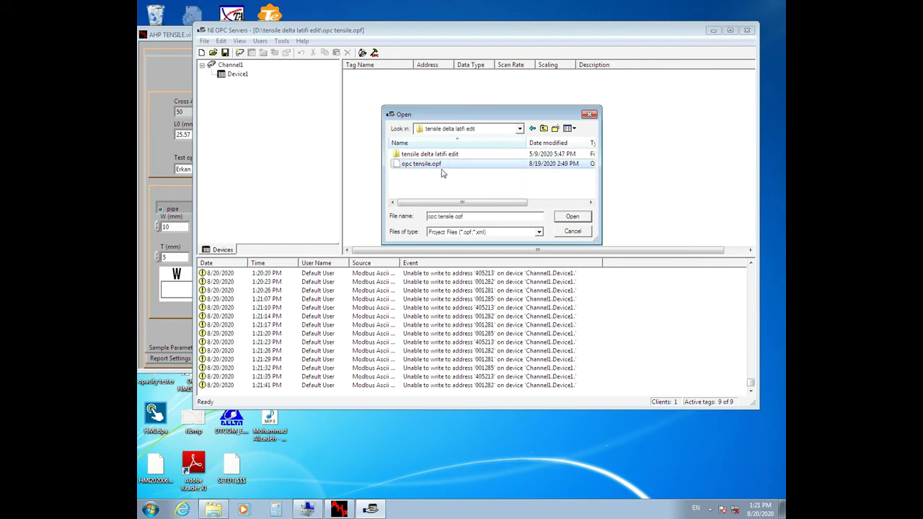
left_click(575, 218)
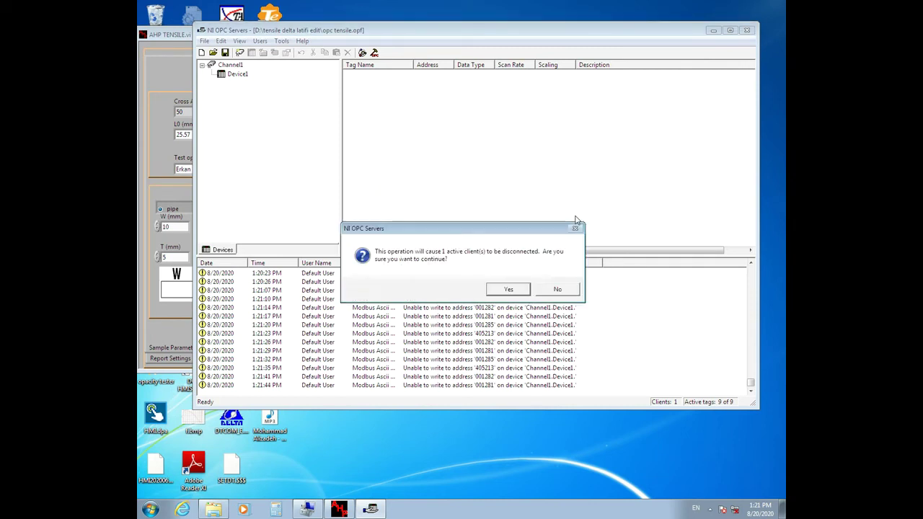
left_click(507, 291)
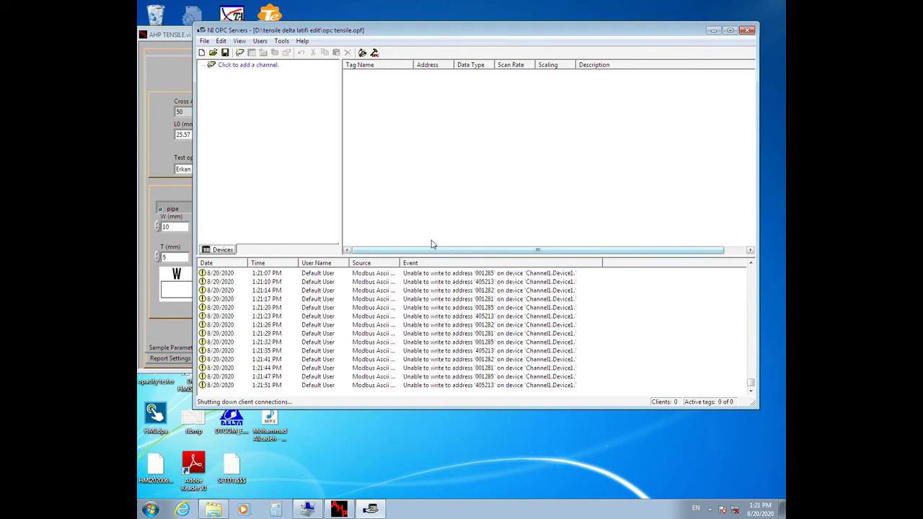
Set Channel1's serial port ID to COM 10 at 9600 baud, 7 data bits, even parity, 1 stop bit
left_click(232, 65)
right_click(234, 65)
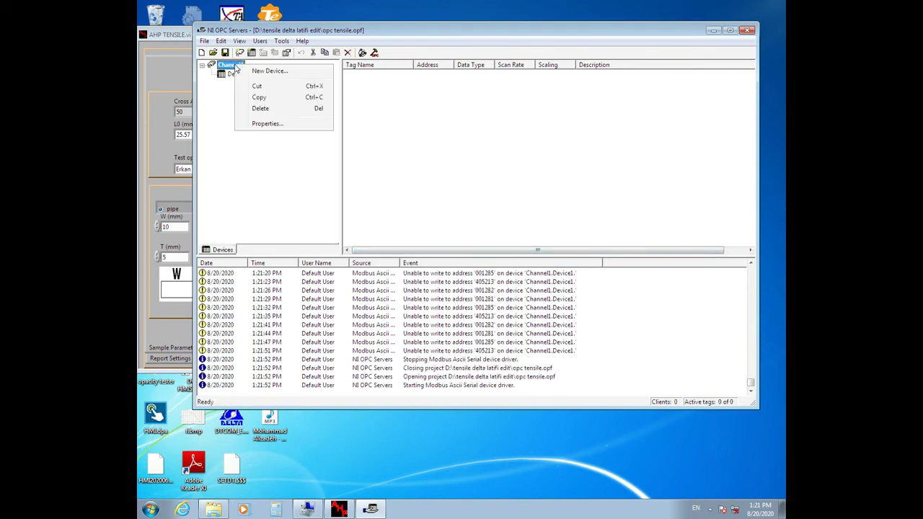
left_click(268, 124)
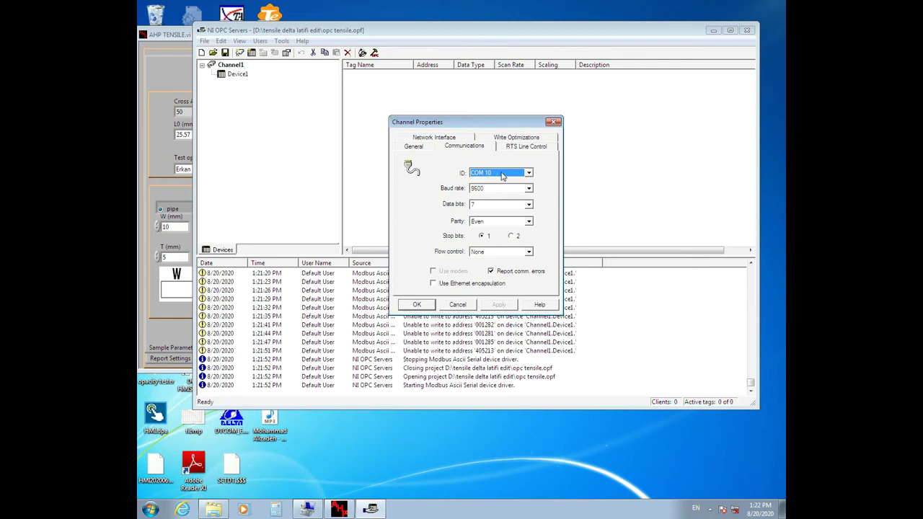
left_click(529, 173)
left_click(495, 188)
left_click(420, 304)
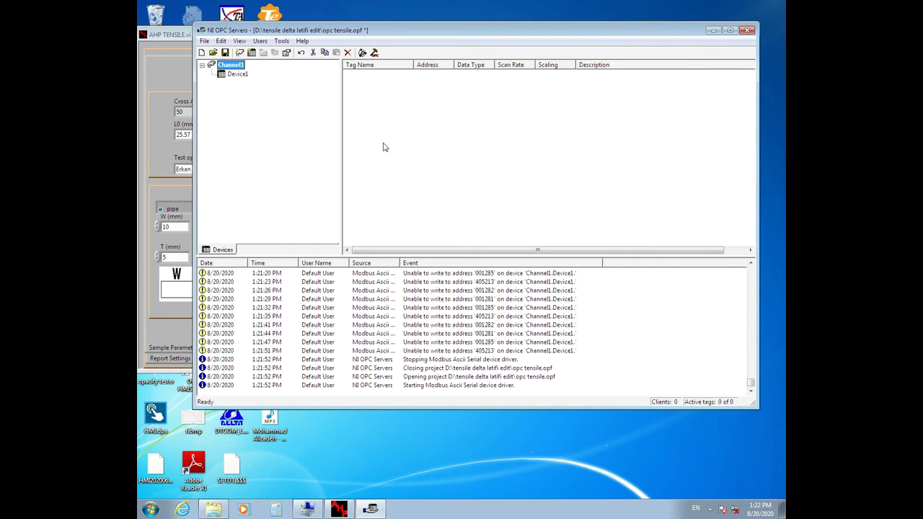
Browse the Channel1.Device1 and _System tags in OPC Quick Client
left_click(374, 53)
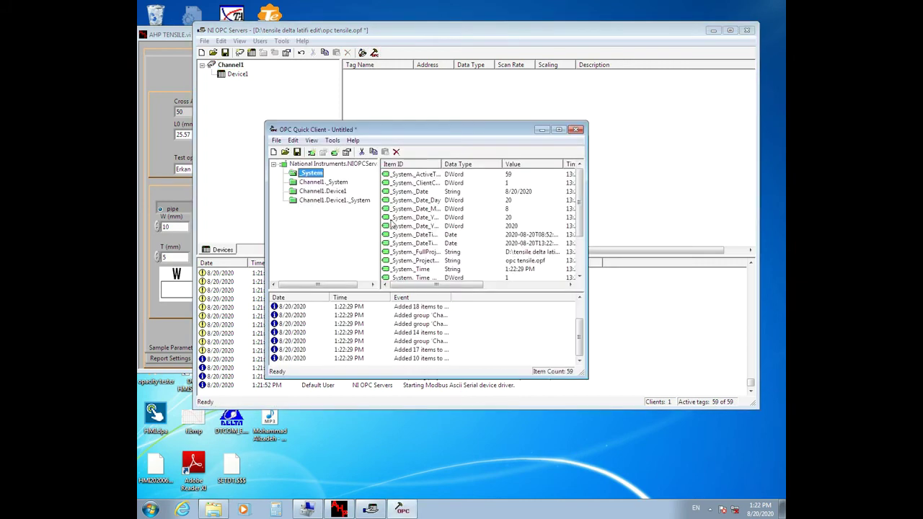
left_click(311, 192)
left_click_drag(445, 285, 301, 192)
left_click(309, 174)
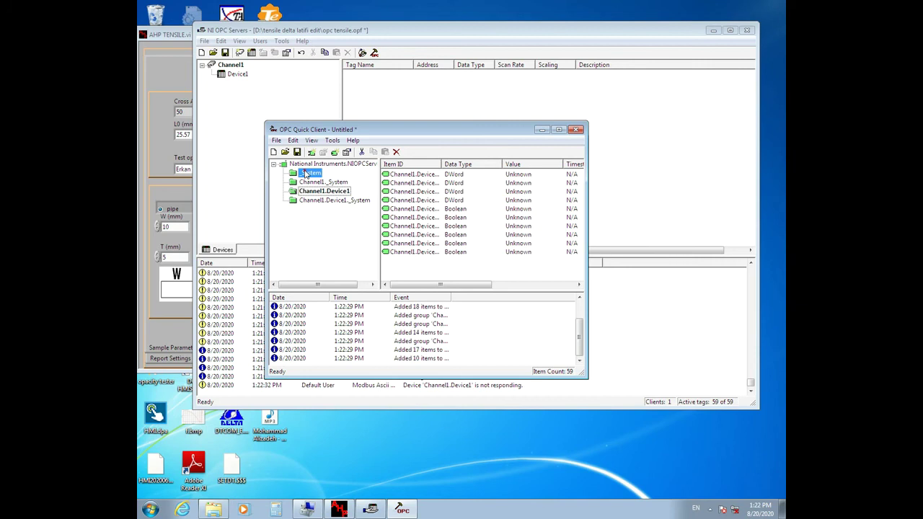
Close Quick Client without saving, then close NI OPC Servers saving the project changes
left_click(576, 129)
left_click(452, 280)
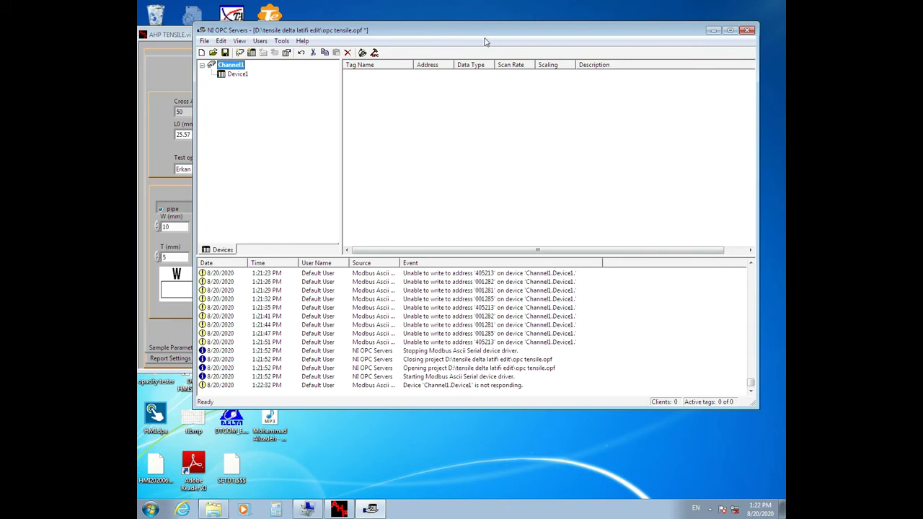
left_click(748, 30)
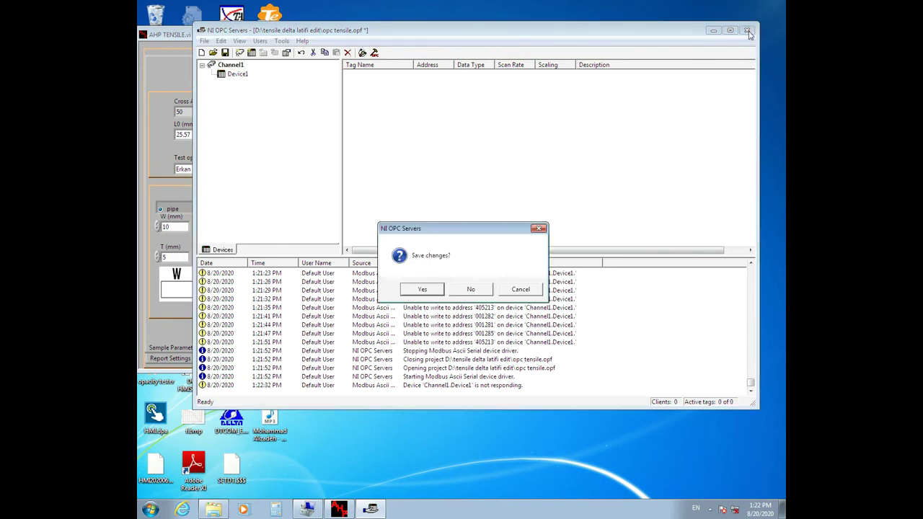
left_click(416, 290)
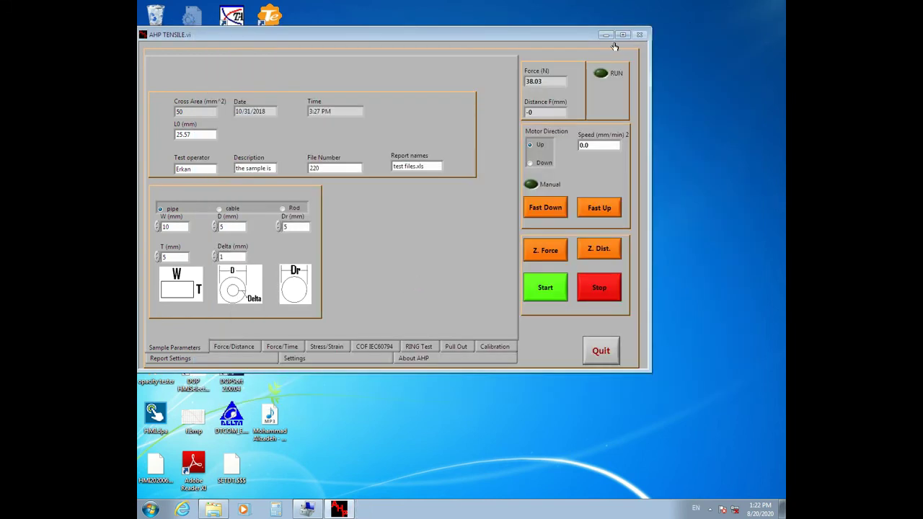
Quit and close AHP TENSILE.vi, then relaunch AHP TENSILE from the Start menu
left_click(598, 352)
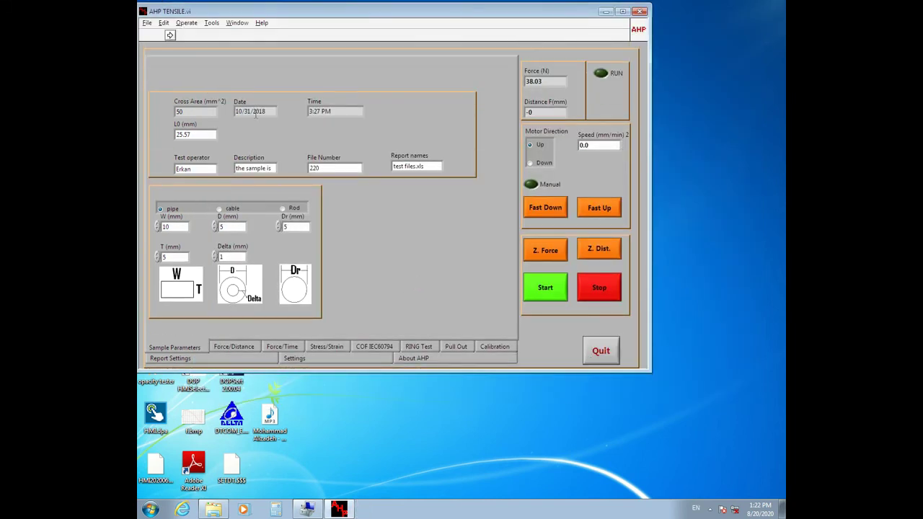
left_click(639, 11)
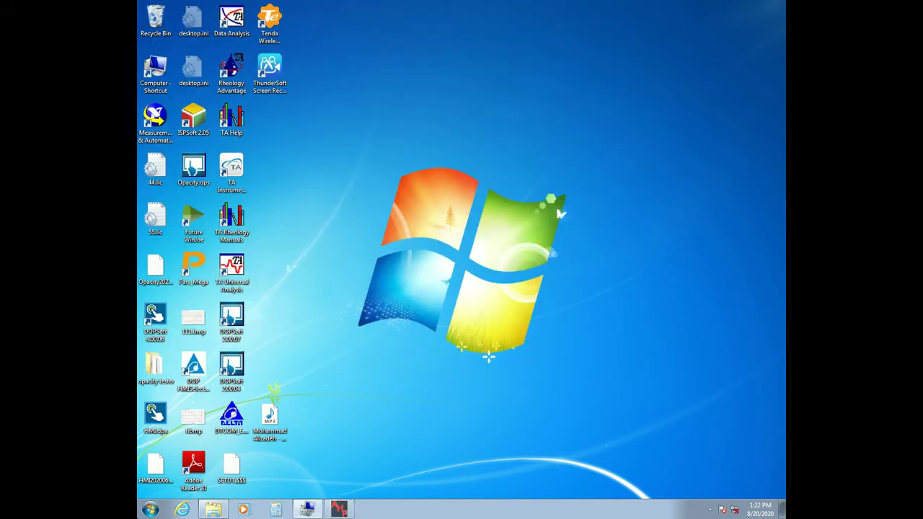
left_click(150, 510)
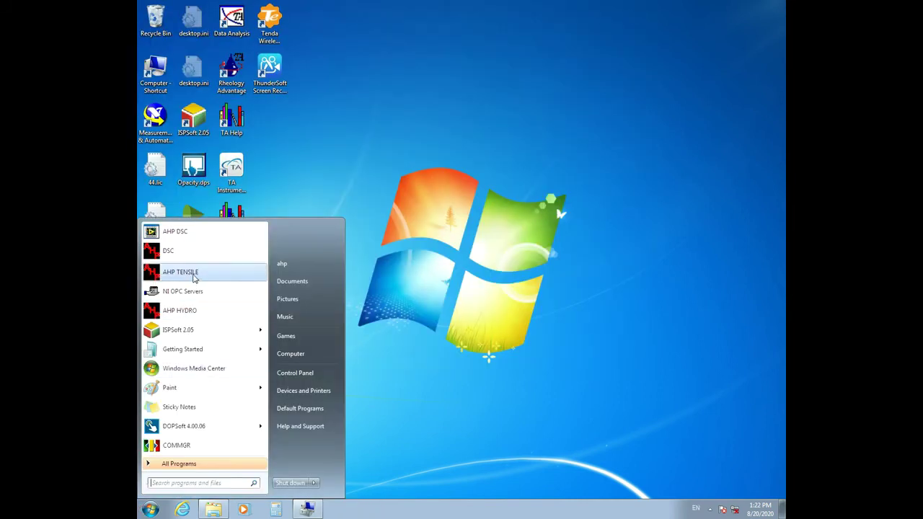
left_click(193, 273)
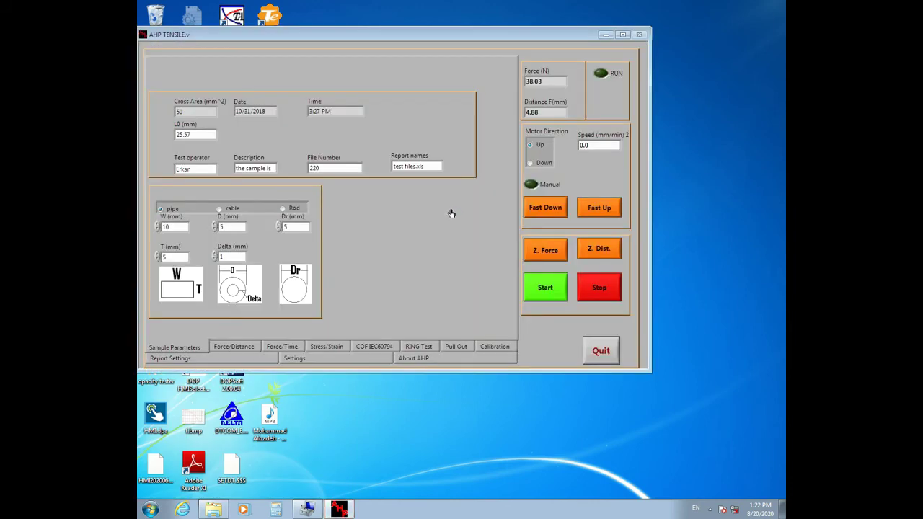
Stop the relaunched tensile VI and run it again
left_click(602, 353)
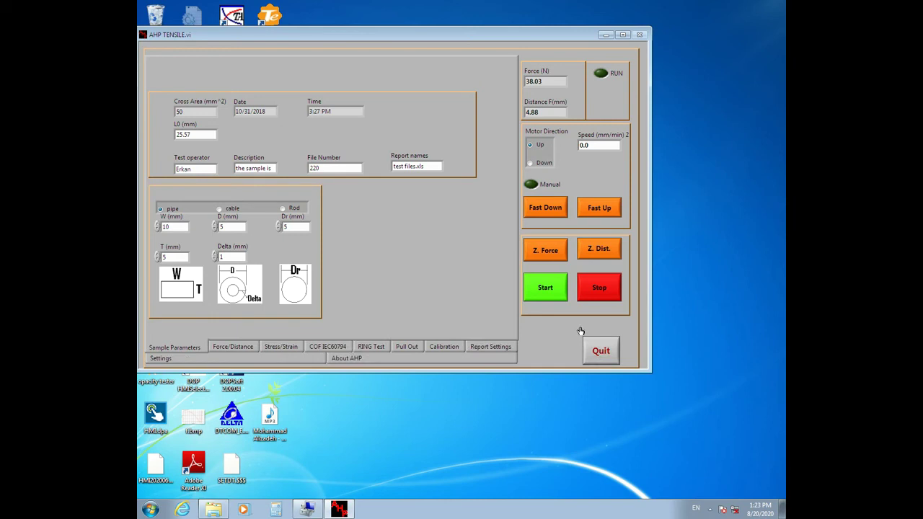
left_click(597, 354)
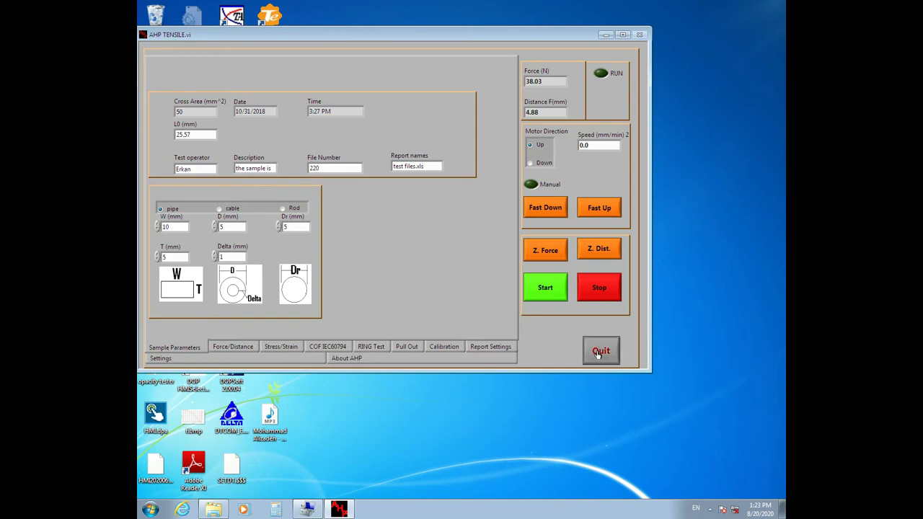
left_click(598, 354)
left_click(609, 358)
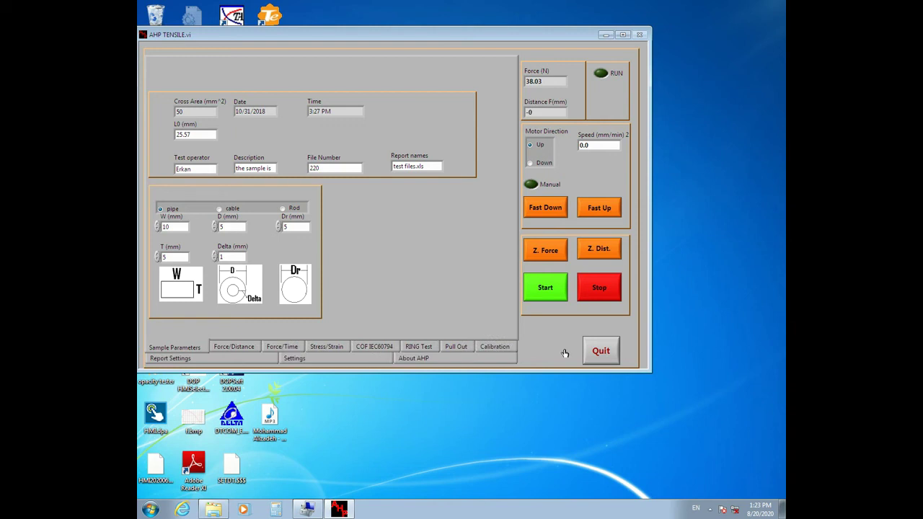
left_click(599, 350)
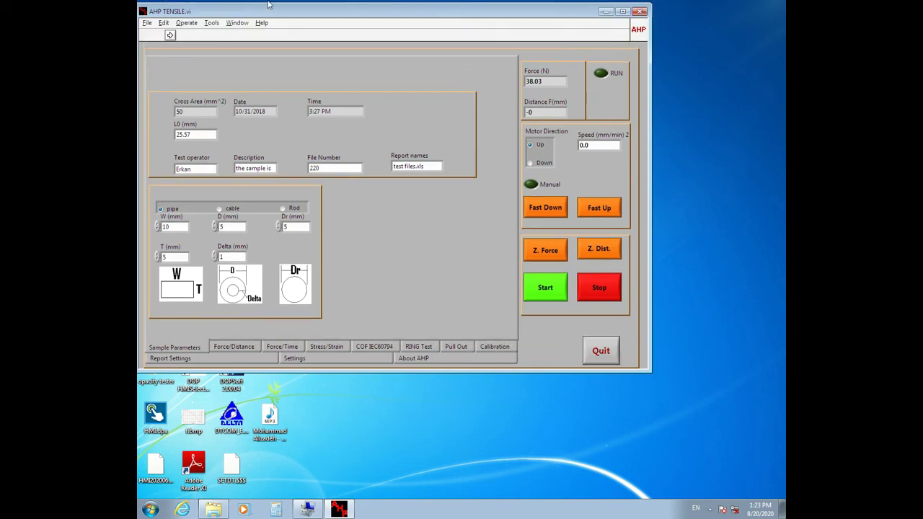
left_click(171, 35)
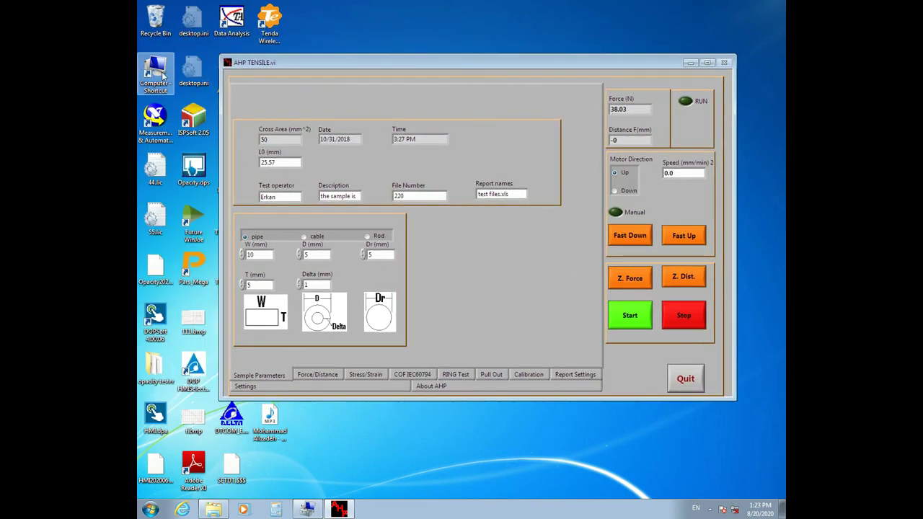
Inspect the existing Tension1.dat on Local Disk (D:)
double_click(162, 76)
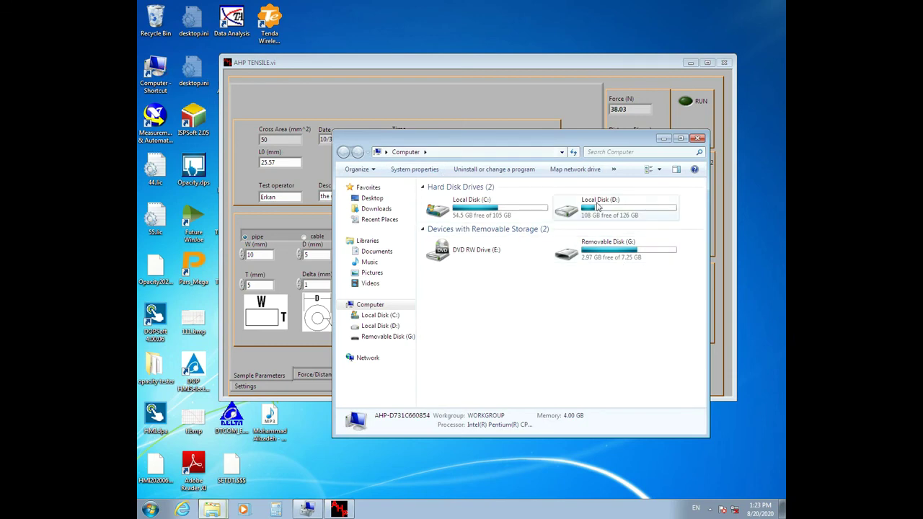
double_click(596, 207)
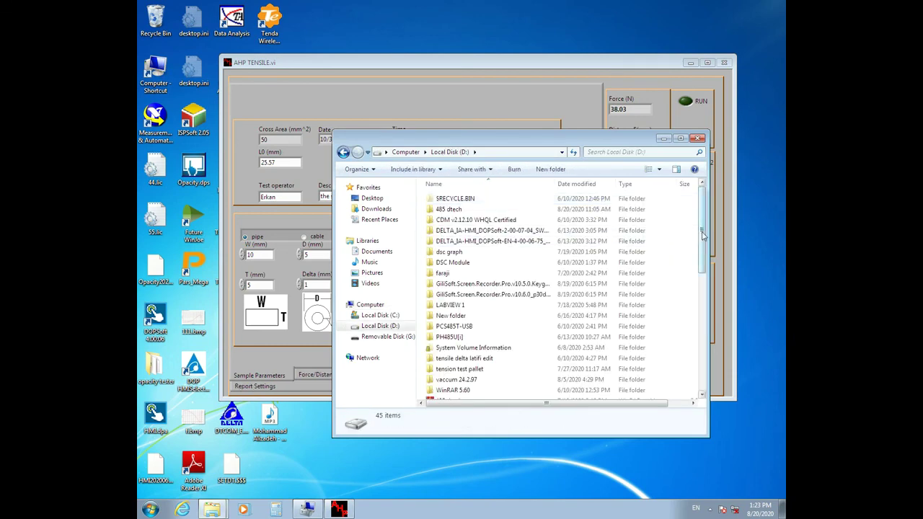
left_click_drag(703, 241, 703, 348)
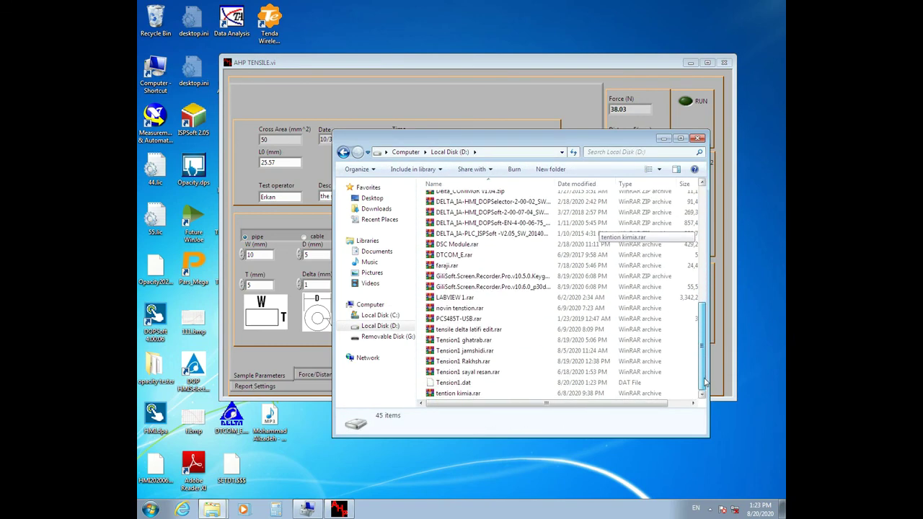
left_click(453, 385)
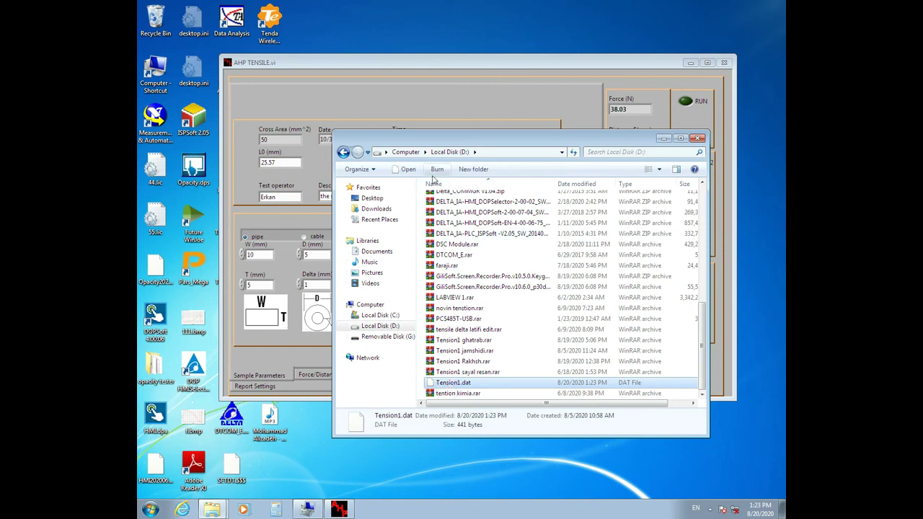
left_click(404, 171)
left_click(406, 151)
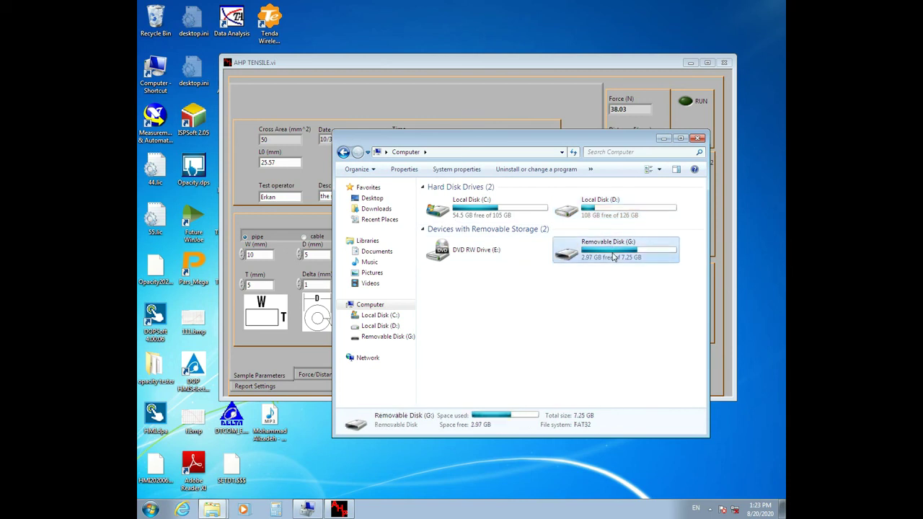
Copy Tension1.dat from Removable Disk (G:)
double_click(612, 252)
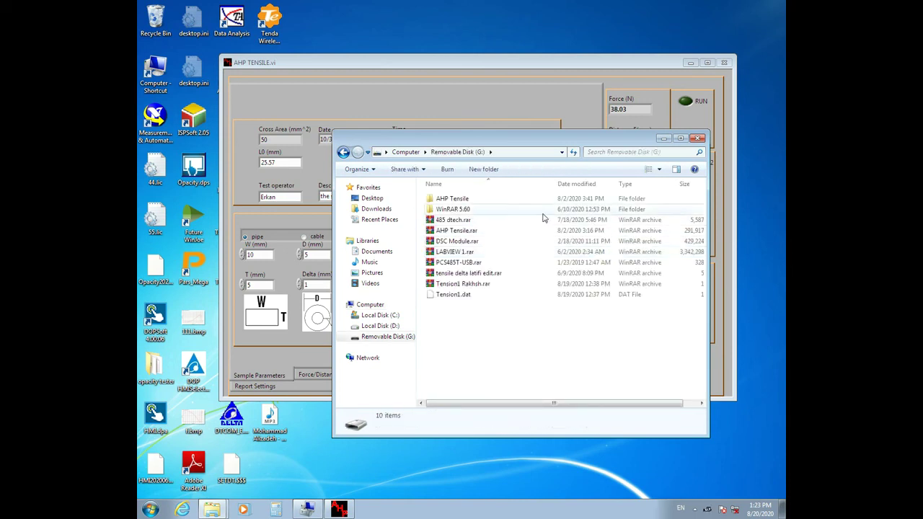
left_click(449, 298)
right_click(449, 298)
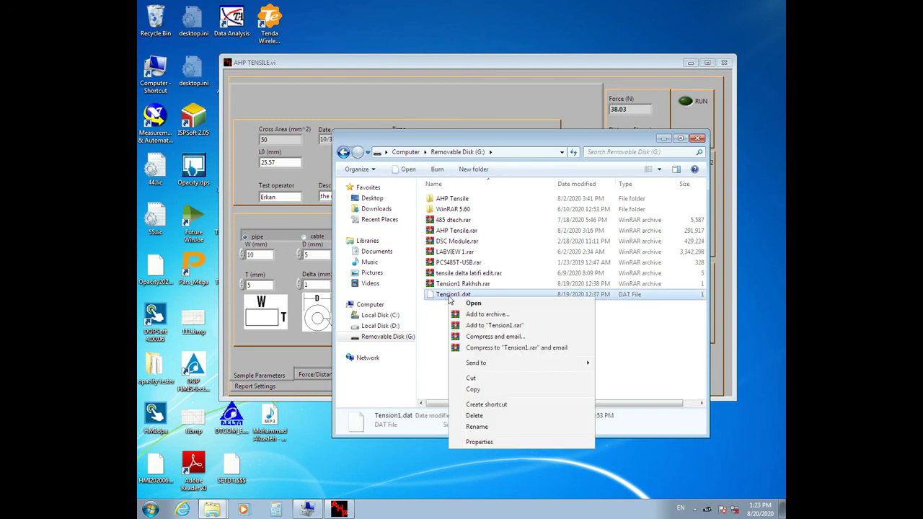
left_click(473, 391)
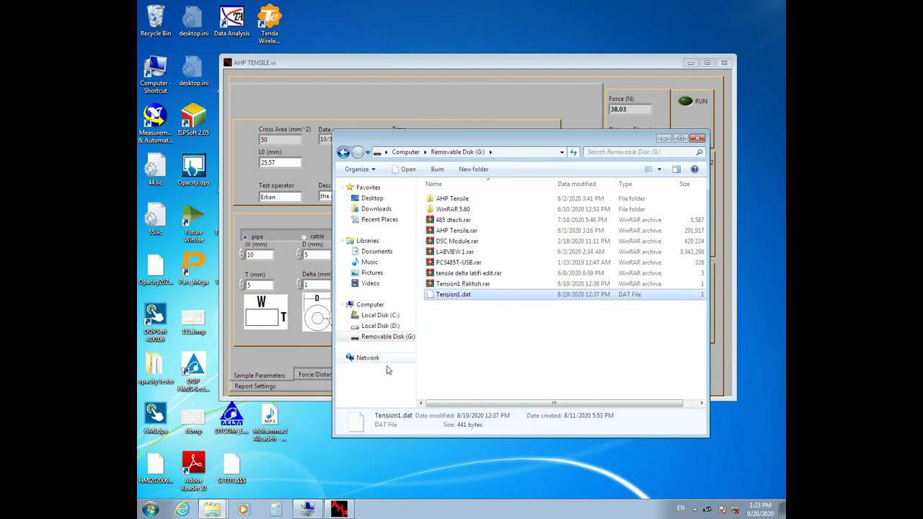
Paste Tension1.dat into Local Disk (D:), replacing the existing file
left_click(212, 509)
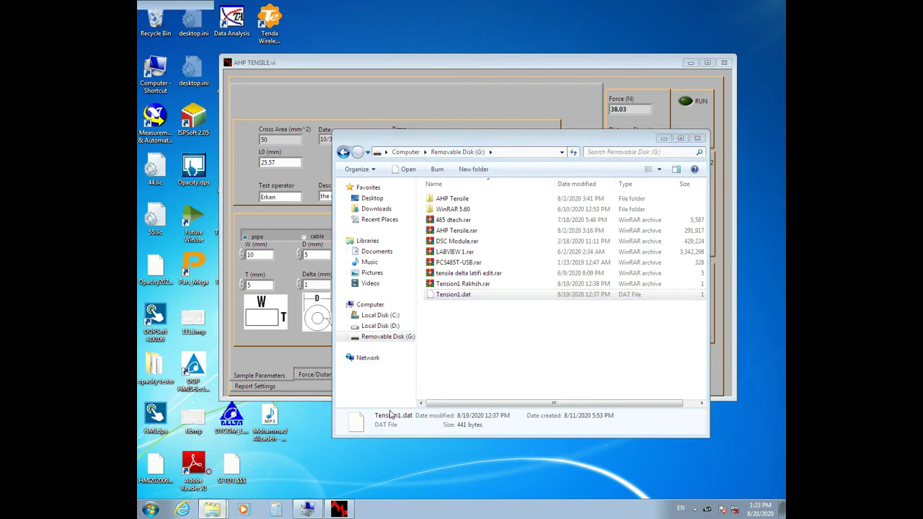
left_click(210, 476)
left_click(548, 292)
right_click(546, 293)
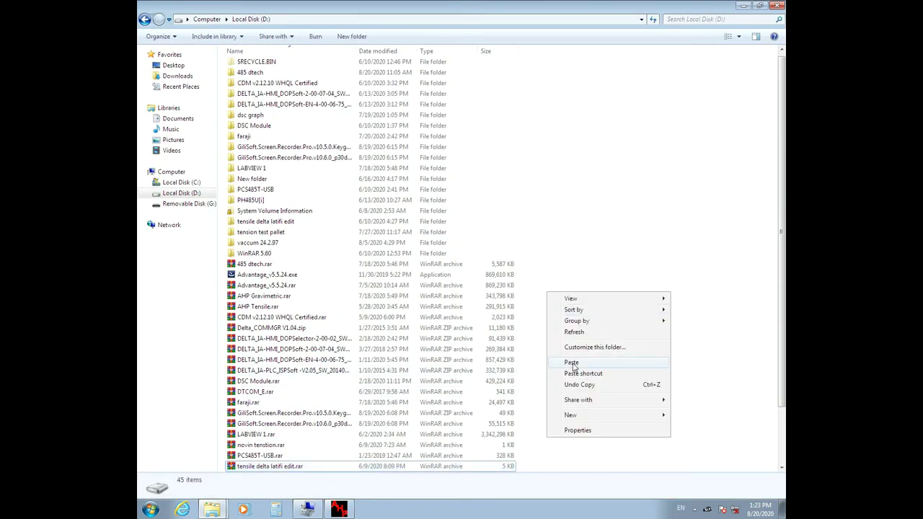
left_click(571, 362)
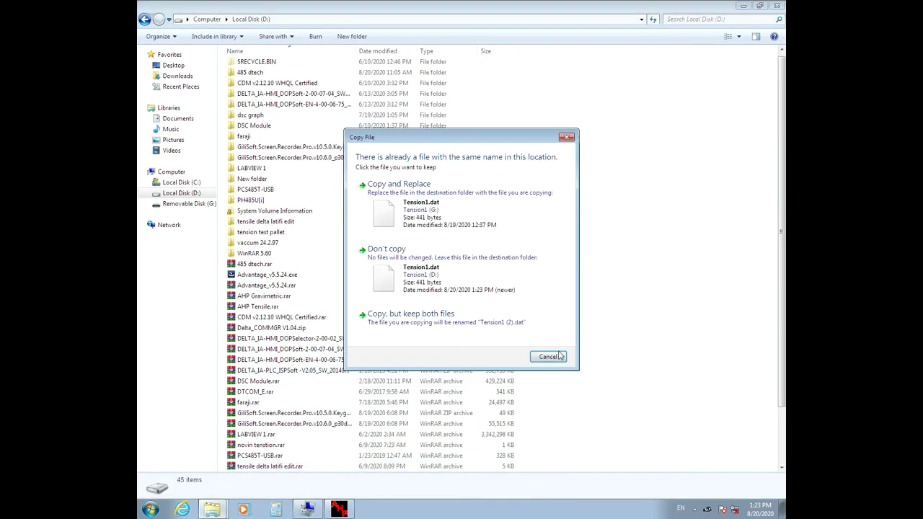
left_click(413, 202)
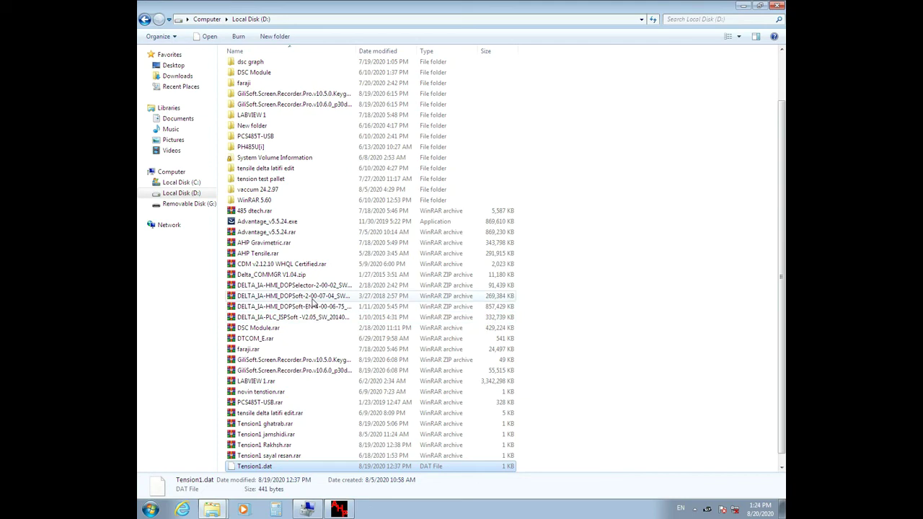
Close the Local Disk (D:) and Removable Disk (G:) windows and maximize AHP TENSILE.vi
left_click(777, 5)
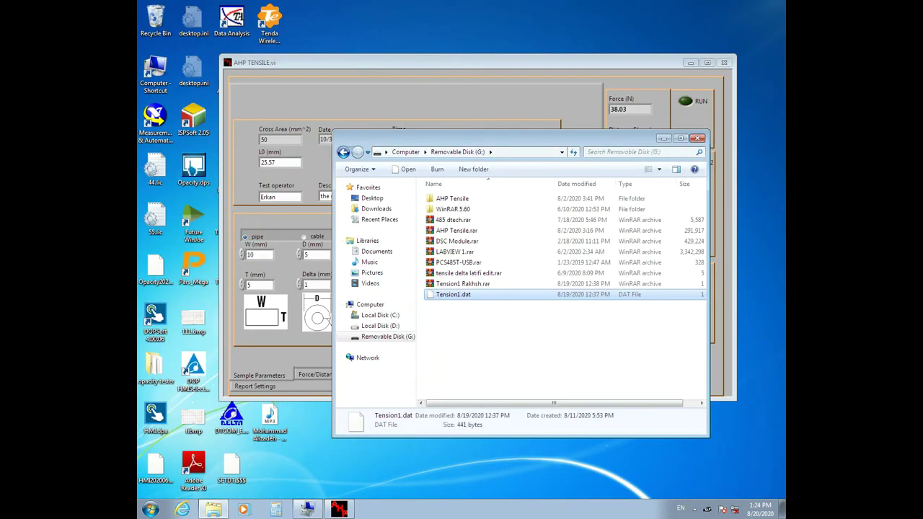
left_click(698, 137)
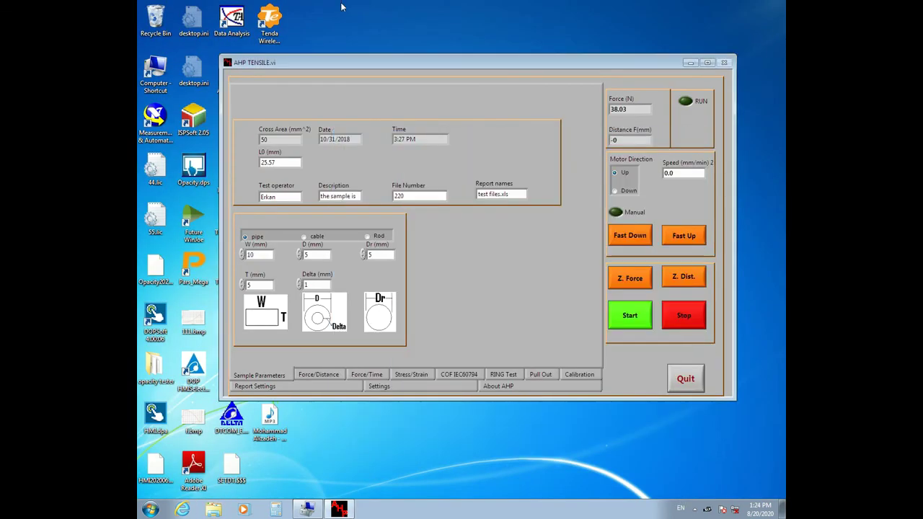
left_click(708, 62)
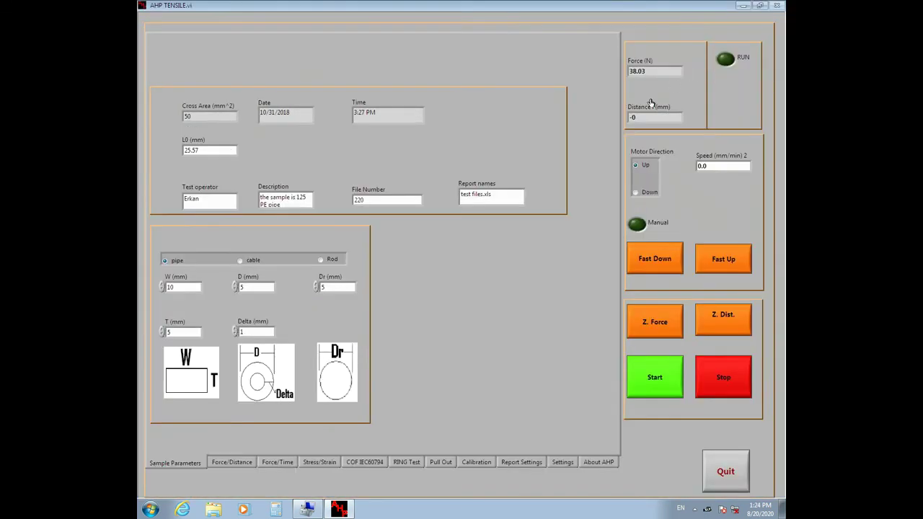